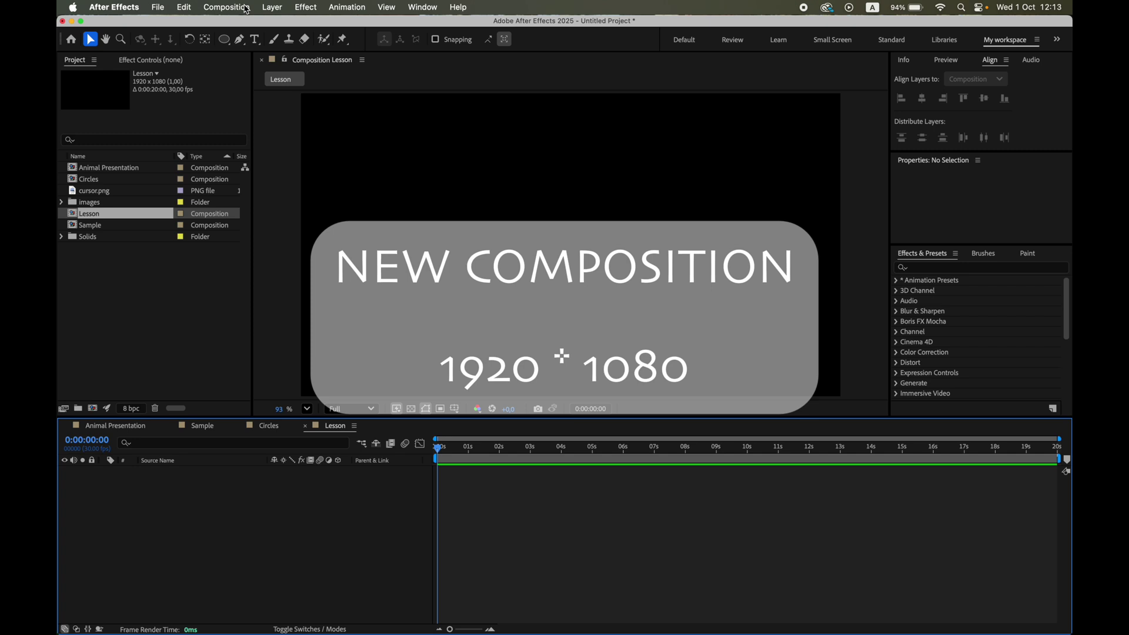
Draw a green square near the composition's left and centre its anchor point
left_click_drag(224, 39, 273, 60)
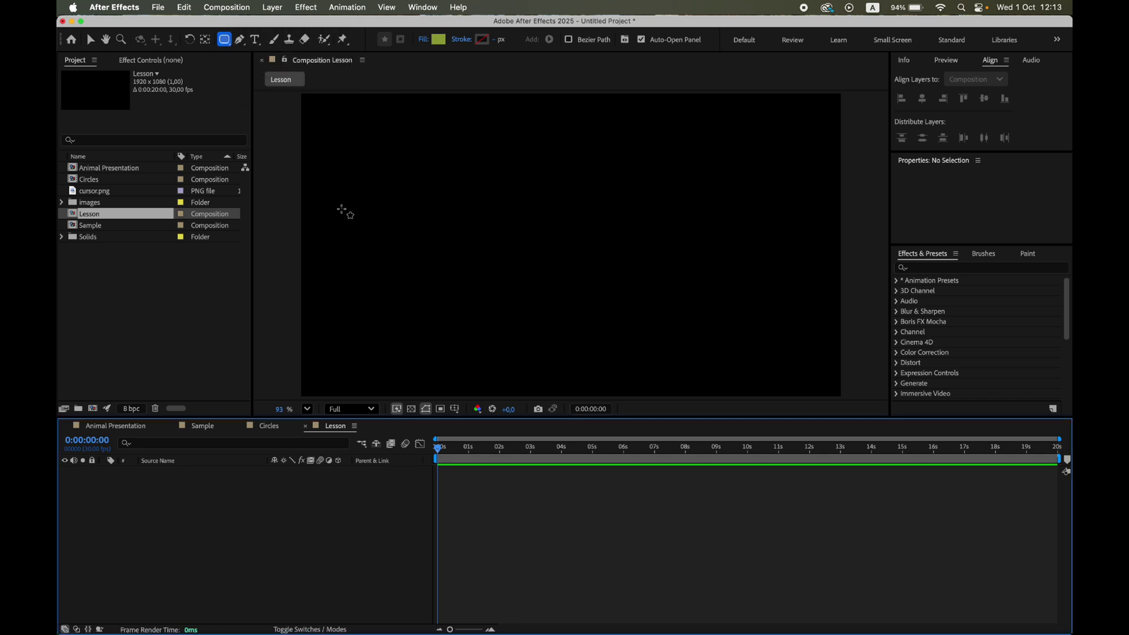
left_click_drag(316, 203, 366, 261)
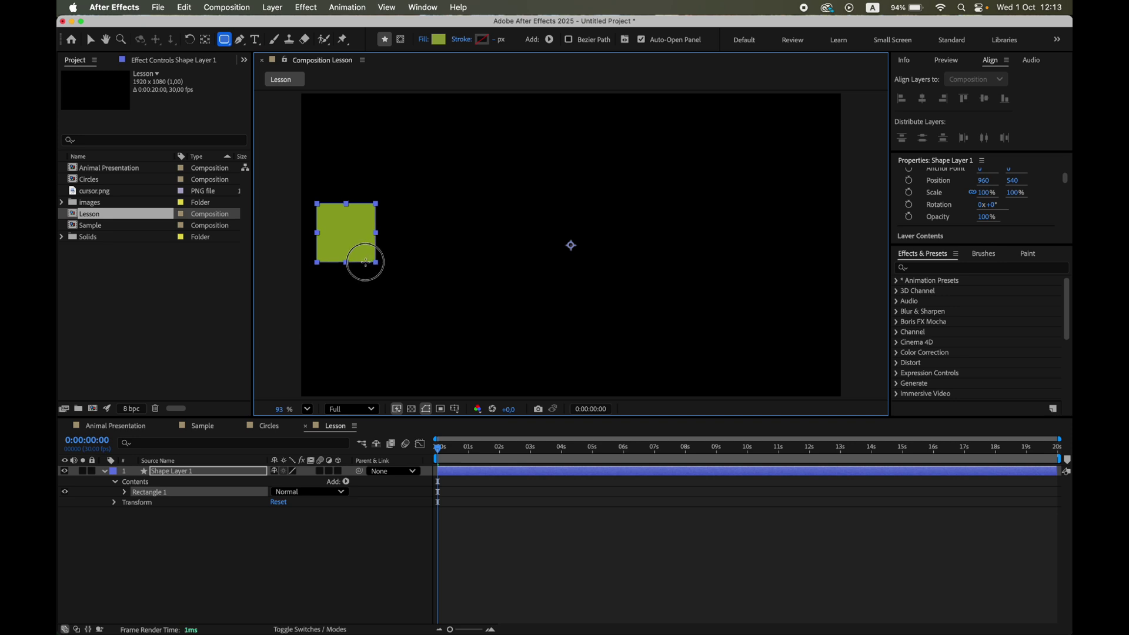
left_click_drag(361, 261, 362, 260)
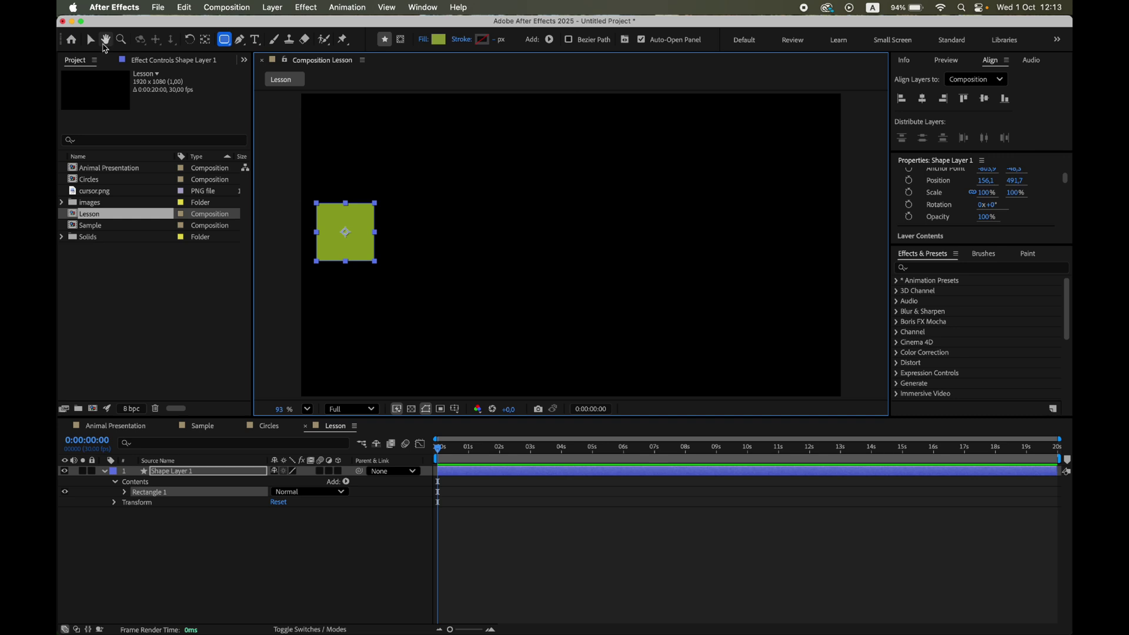
left_click(91, 40)
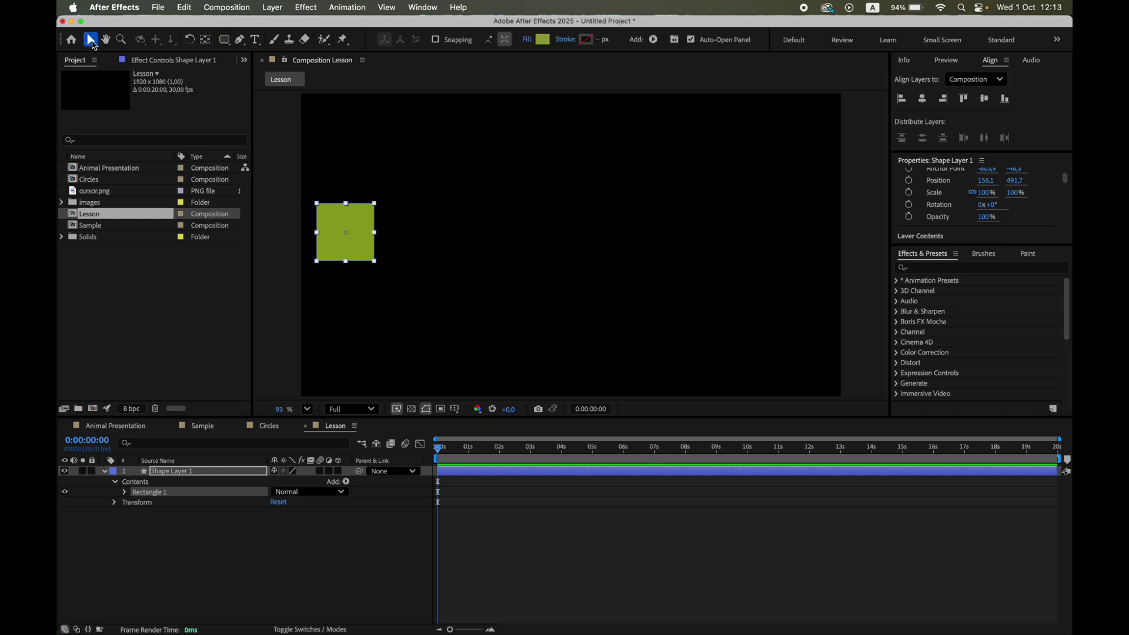
Set Rectangle Path 1's corner Roundness to 10
left_click(125, 493)
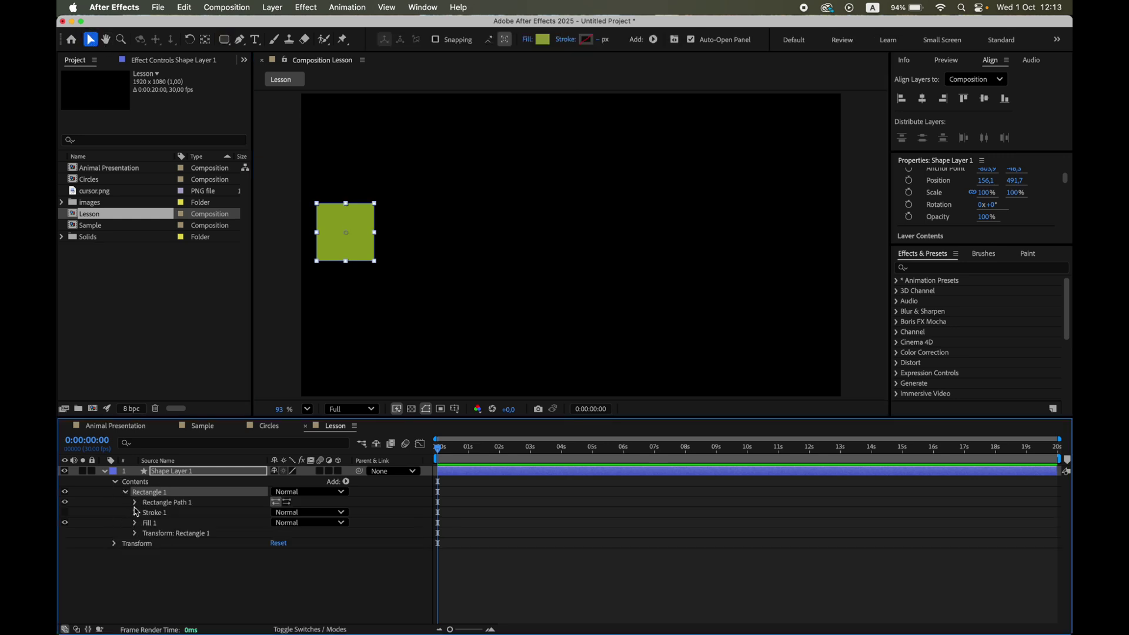
left_click(135, 502)
left_click(277, 533)
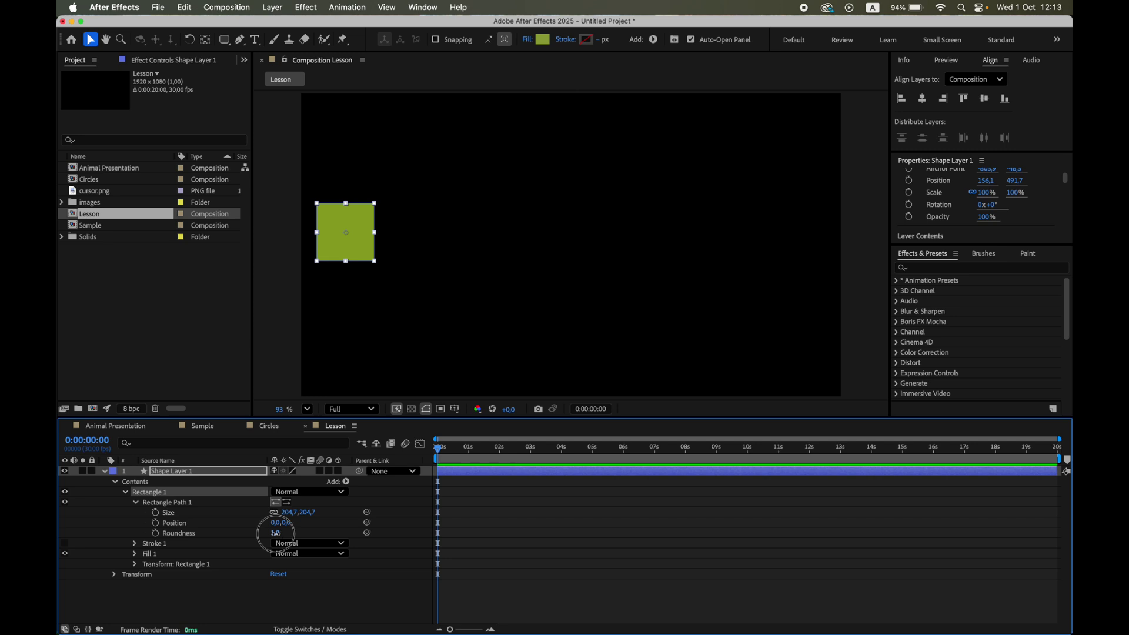
type("1")
key("Return")
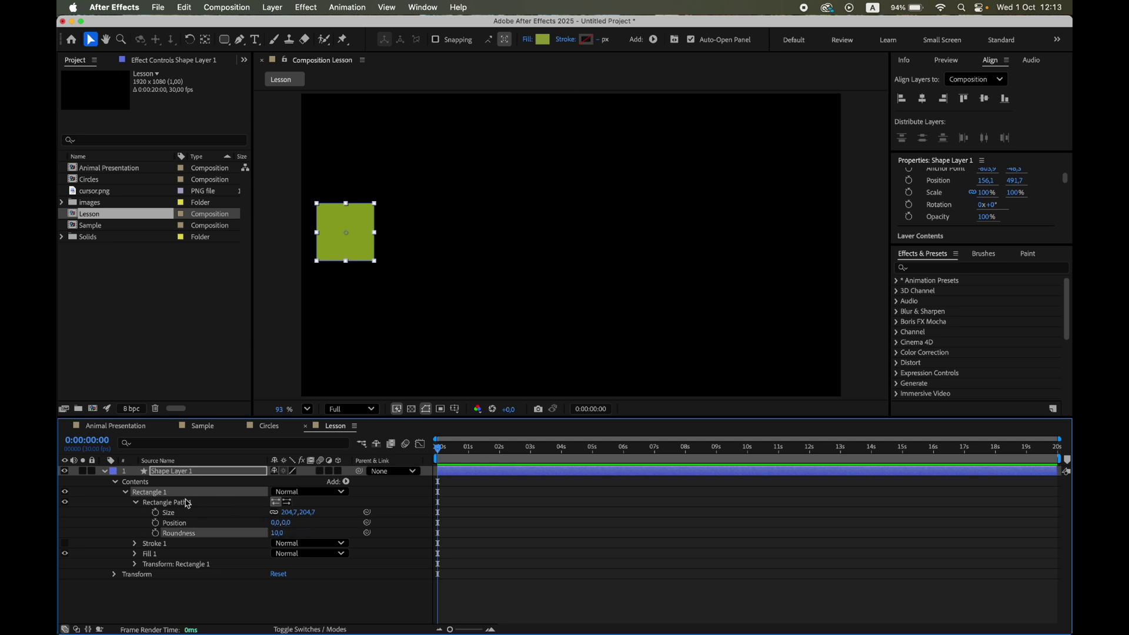
left_click(104, 471)
Name the square layer 1 and duplicate it into copies
key("Return")
type("1")
key("Return")
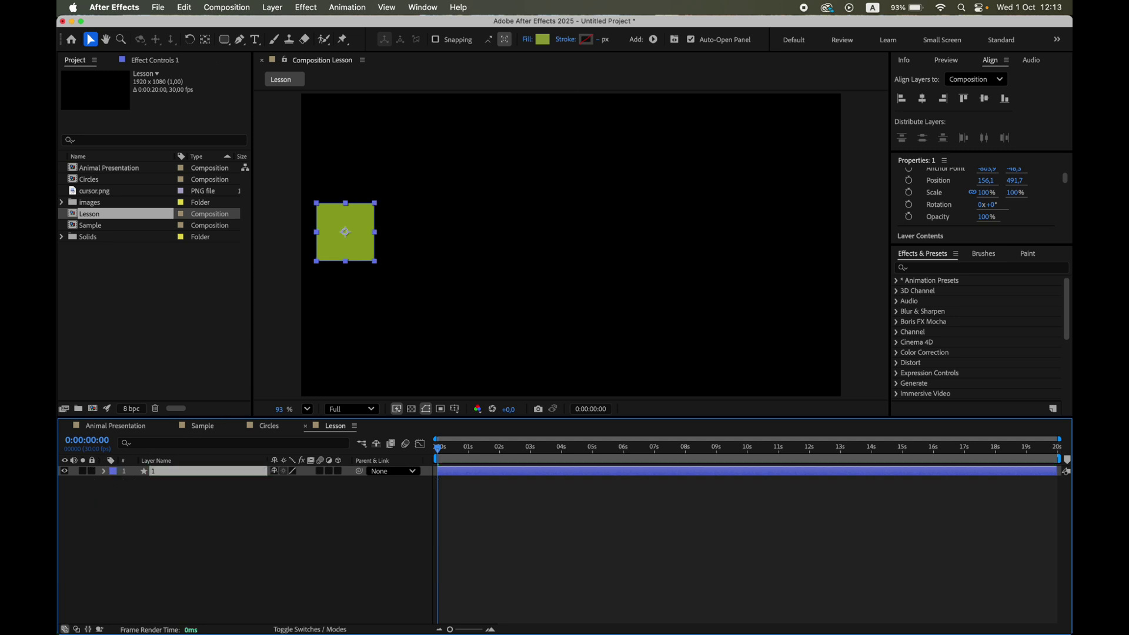
key("super+d")
key("super+d")
key("super+d")
key("super+d")
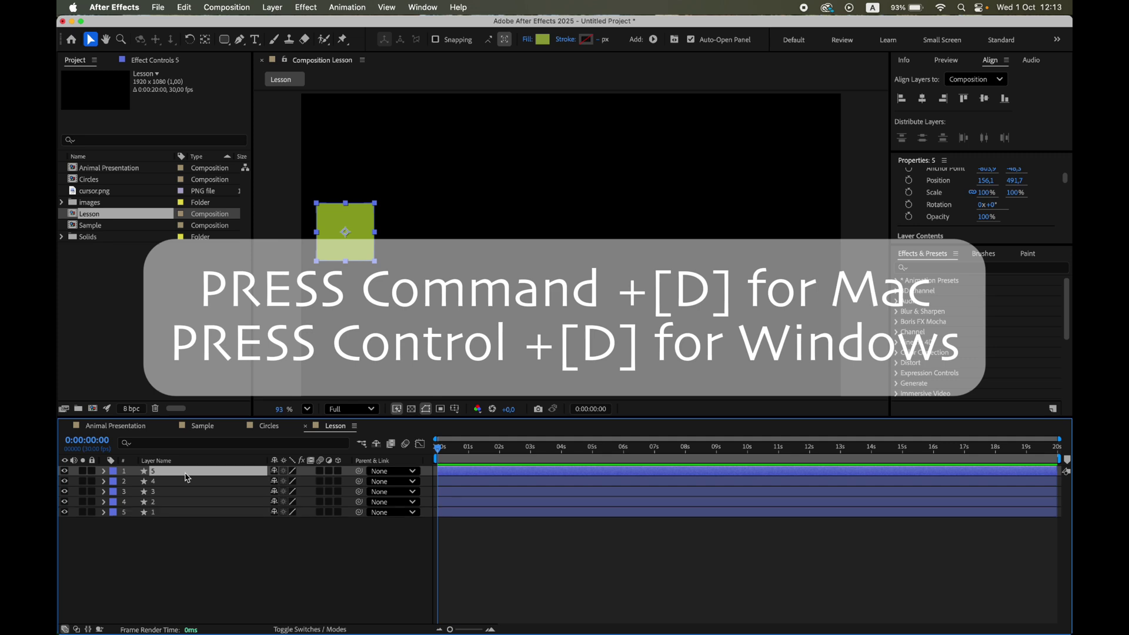
key("super+d")
Align all six squares on the vertical centre and move layer 6 to the right side
key("super+a")
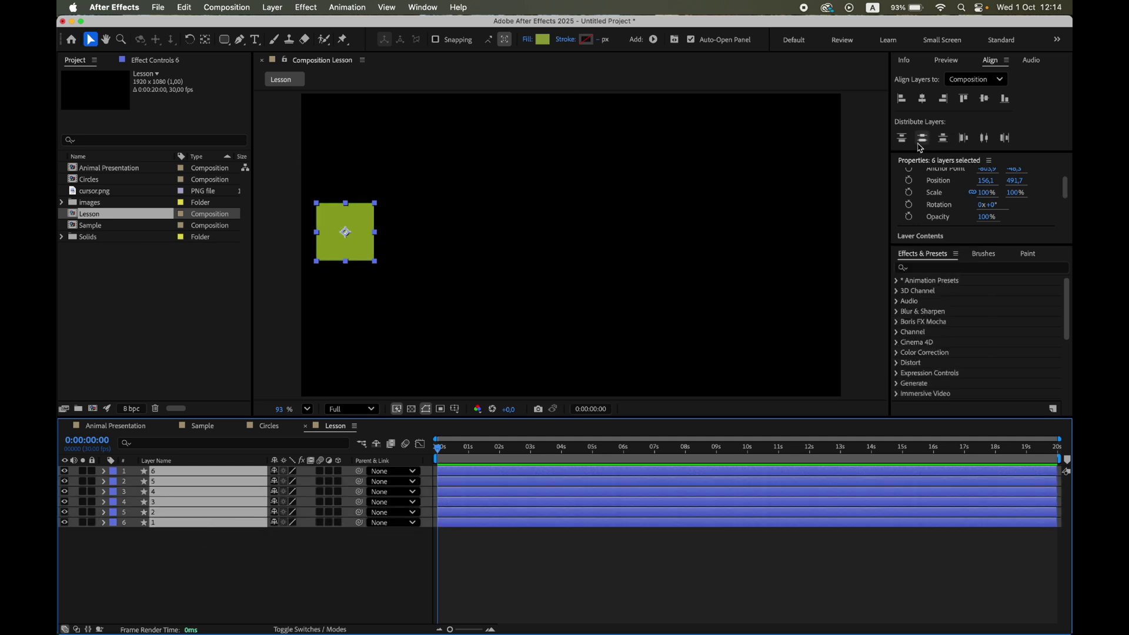
left_click(983, 98)
key("super+shift+a")
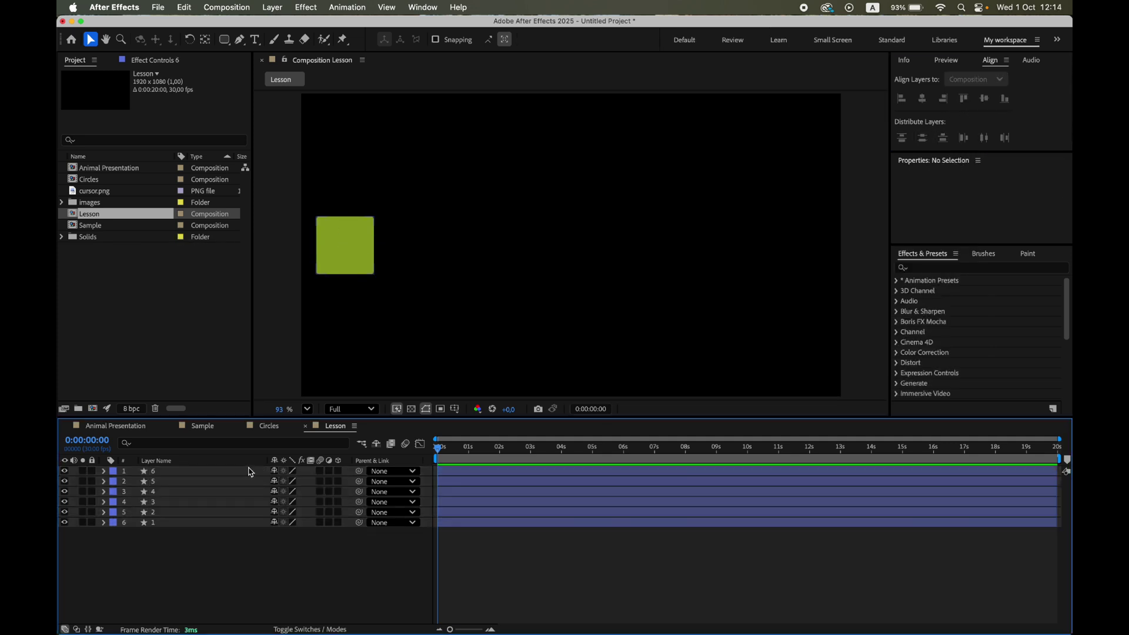
left_click(328, 278)
left_click_drag(347, 249, 797, 265)
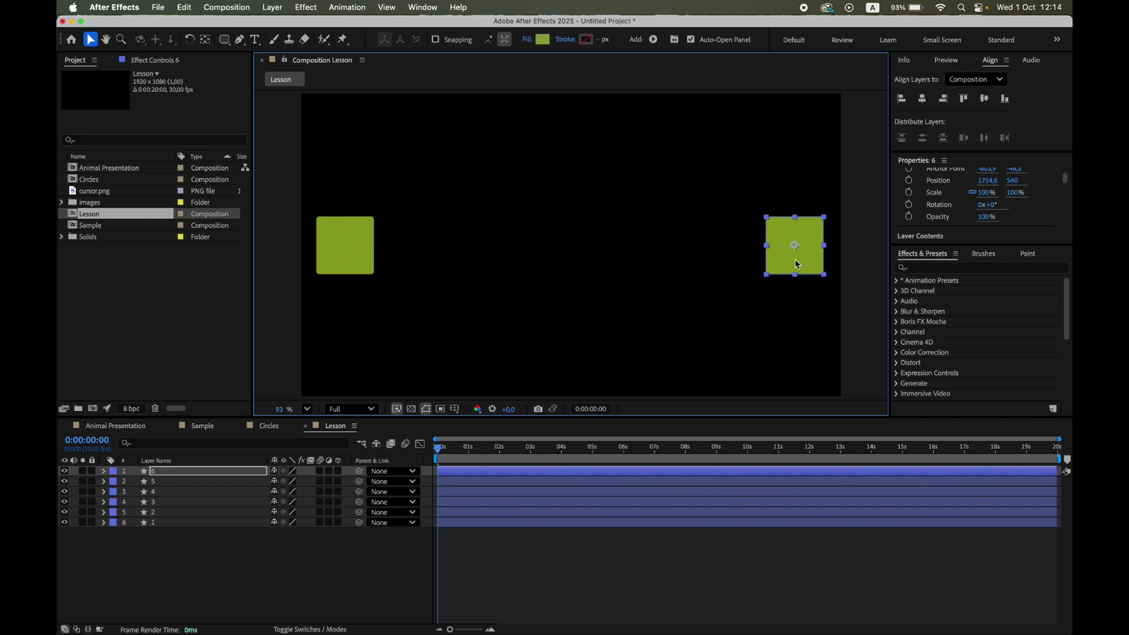
Show the grid and nudge the five stacked left squares slightly further left
left_click(455, 410)
left_click(465, 454)
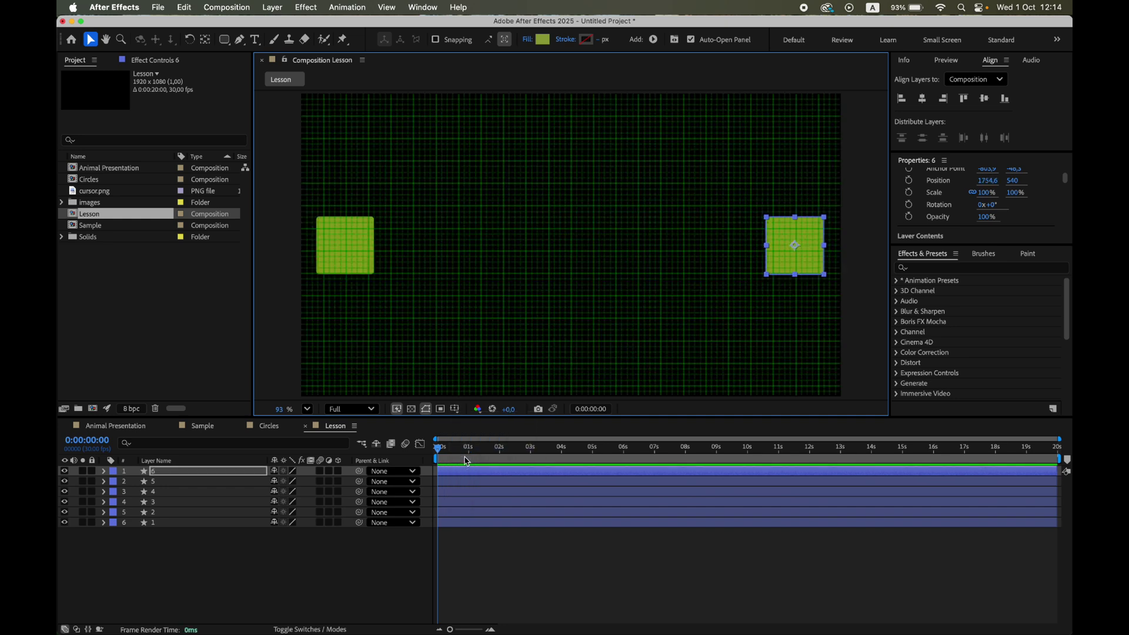
left_click(187, 524)
left_click(186, 482, "shift")
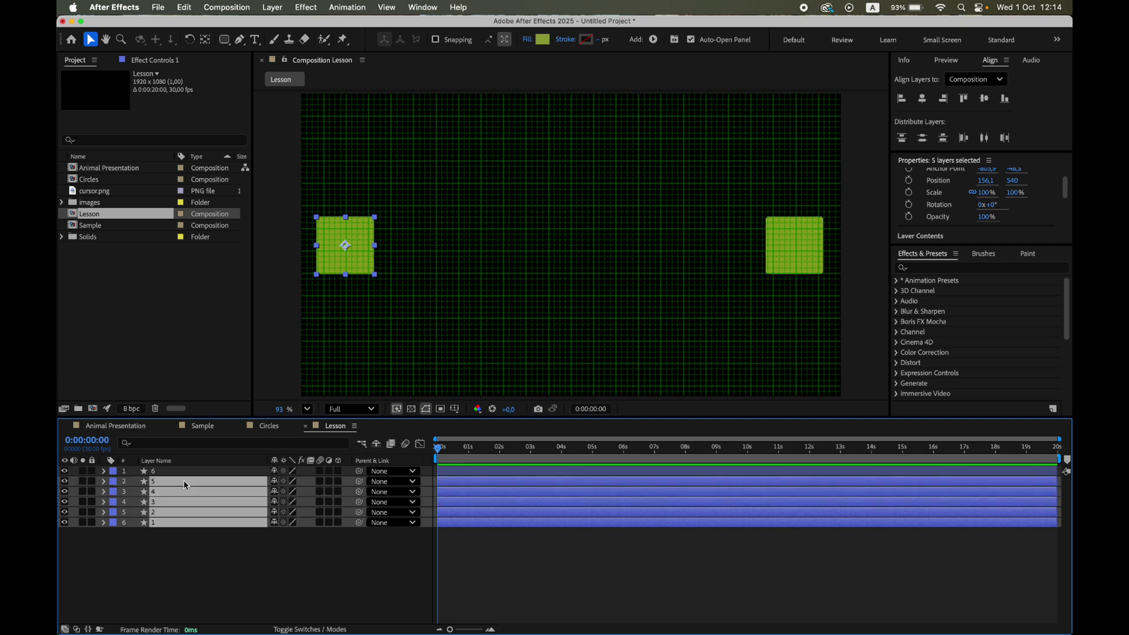
left_click_drag(339, 247, 343, 248)
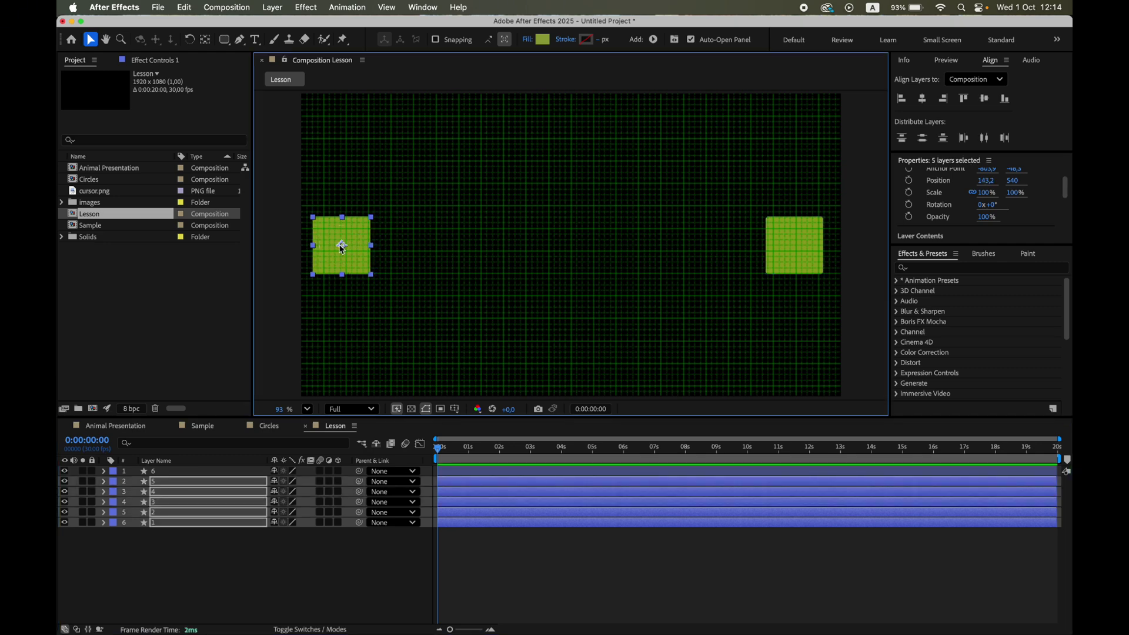
left_click(416, 365)
Distribute the six squares evenly across the composition, then hide the grid
left_click(798, 247)
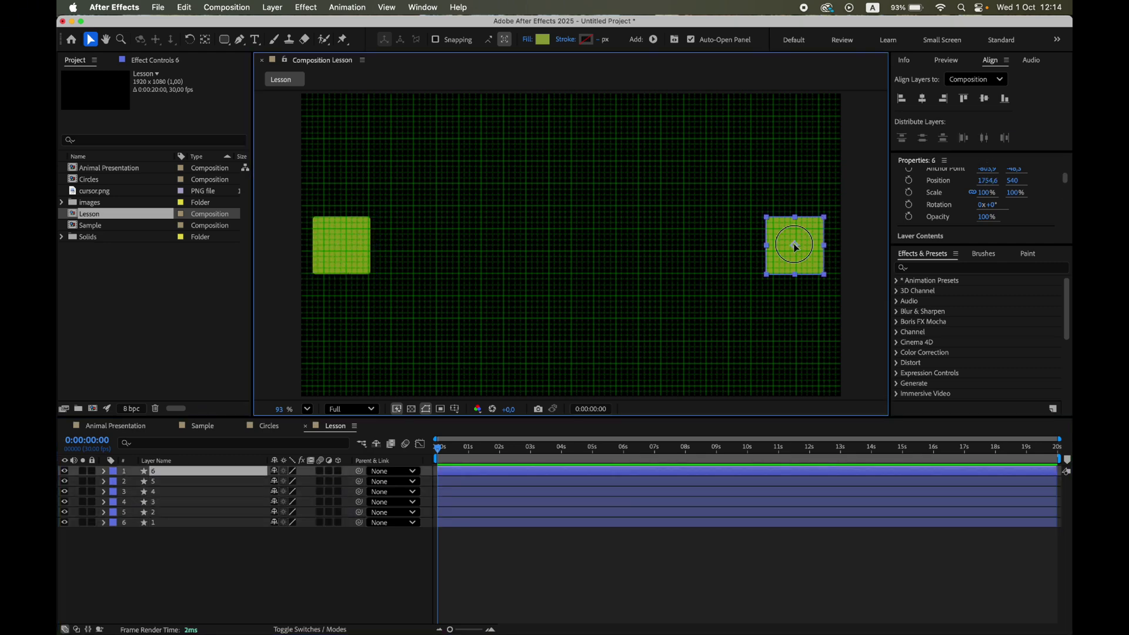
key("super+a")
left_click(984, 137)
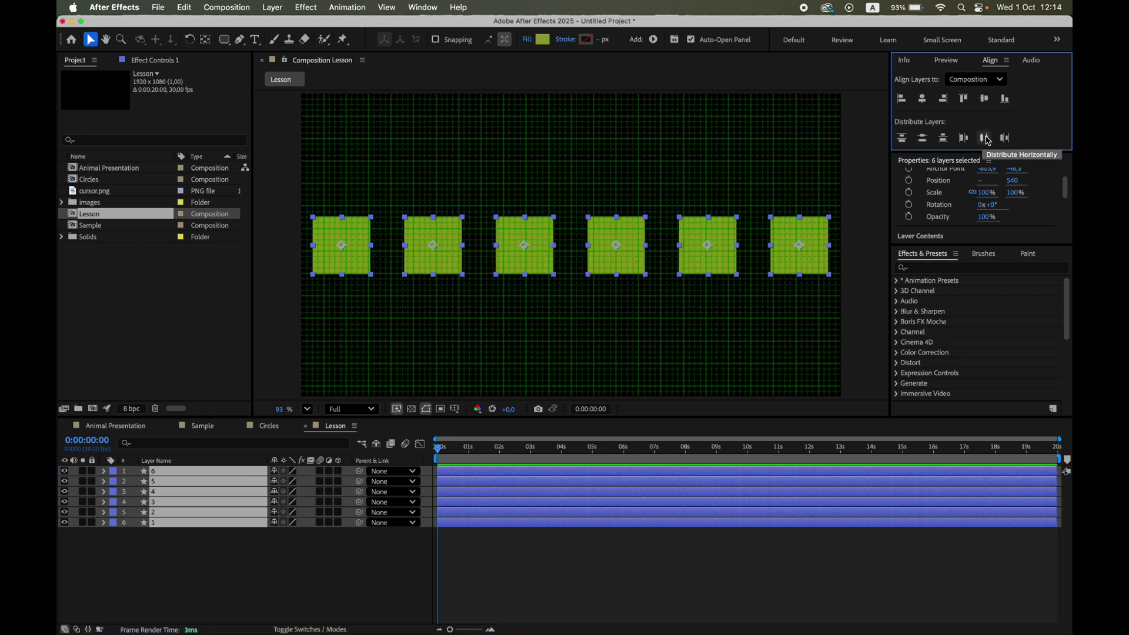
left_click(459, 412)
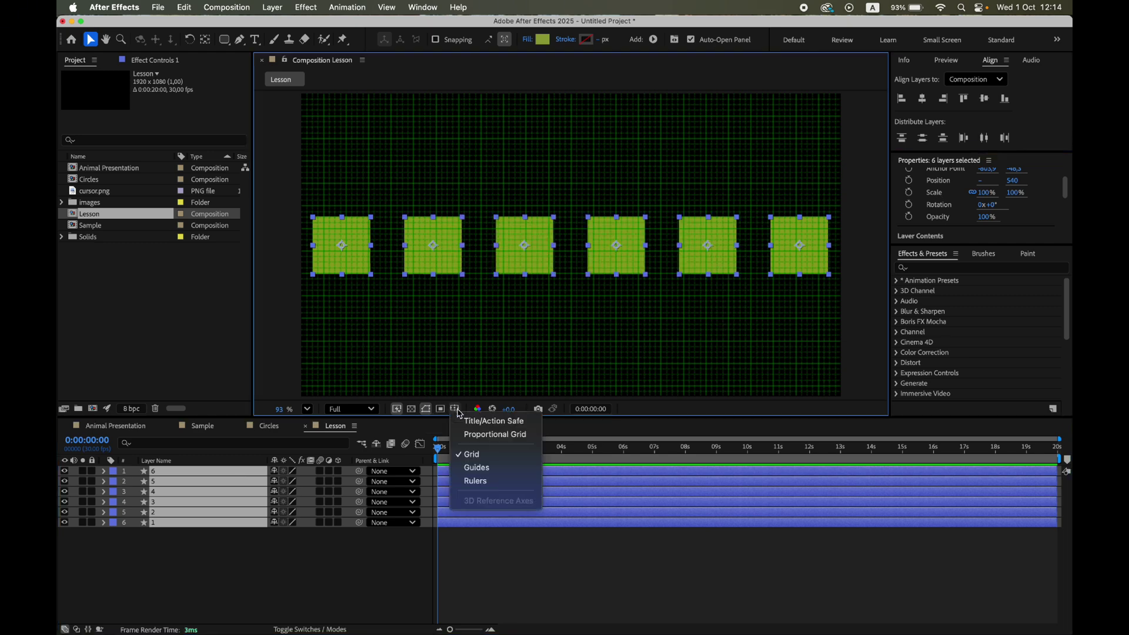
left_click(464, 454)
left_click(301, 566)
left_click(302, 565)
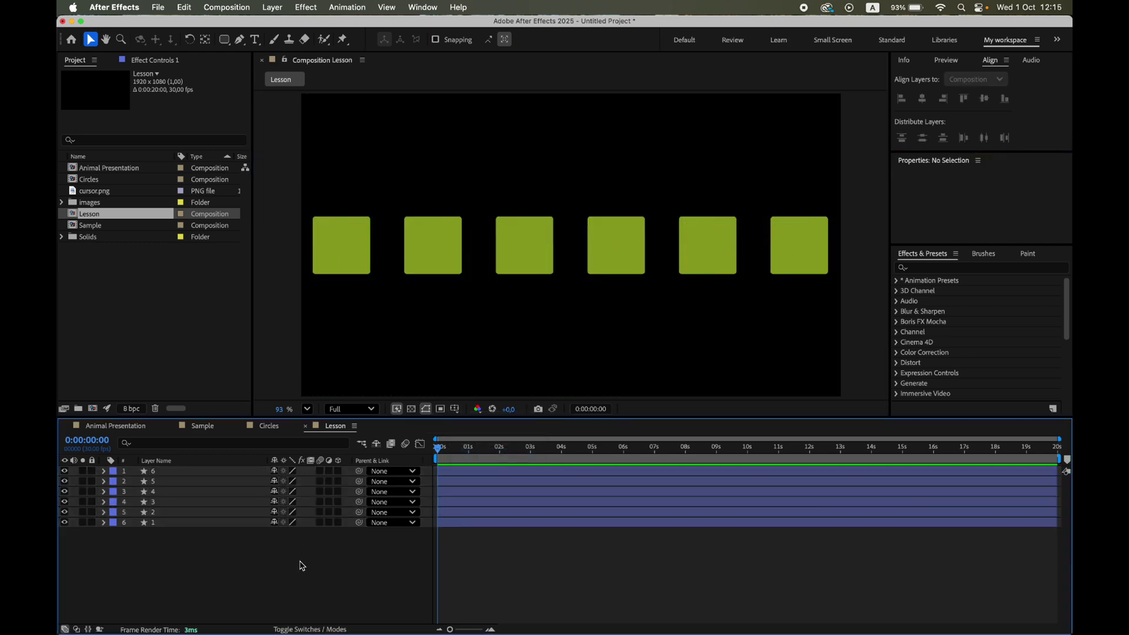
Add two new Null Object layers to the Lesson composition
right_click(301, 565)
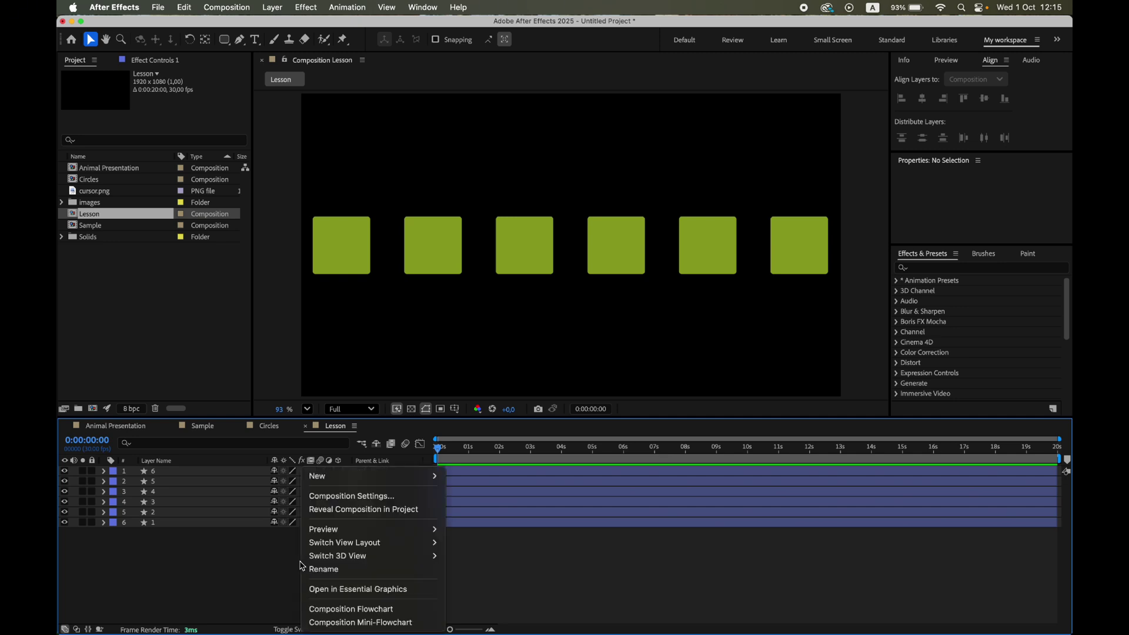
mouse_move(404, 480)
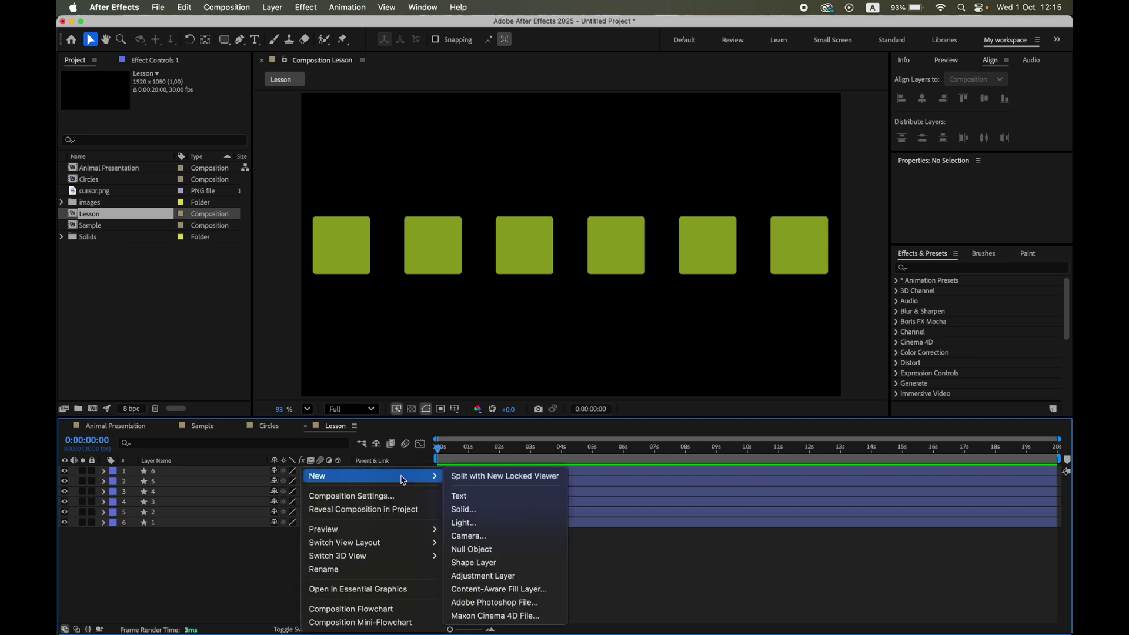
left_click(494, 549)
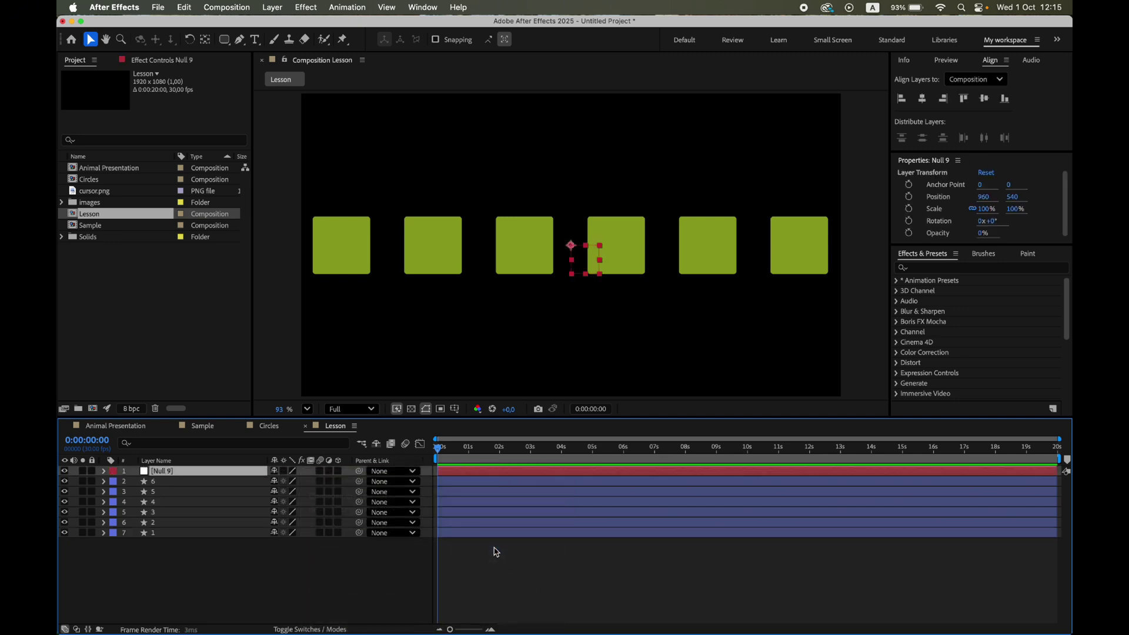
right_click(203, 556)
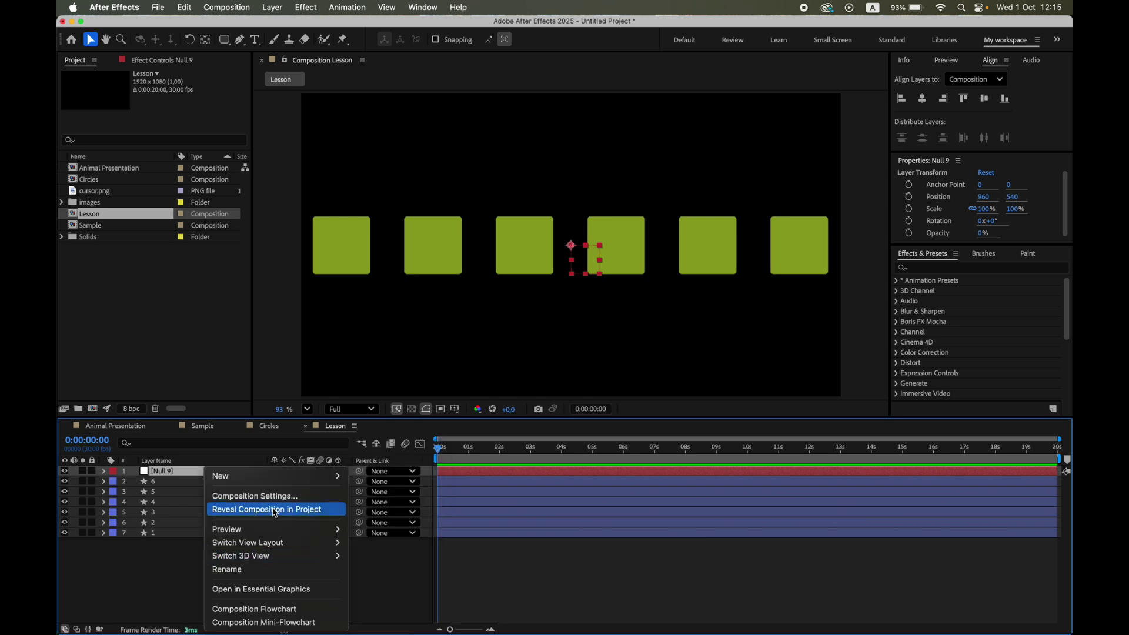
mouse_move(317, 482)
left_click(411, 550)
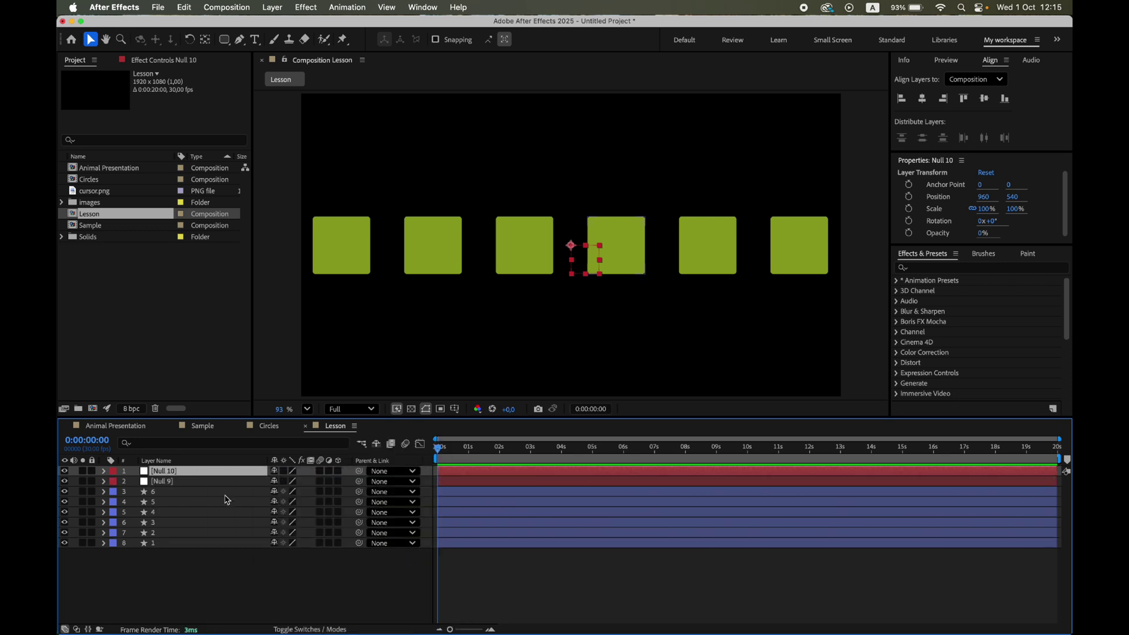
Rename the nulls Object and Controller
left_click(188, 482)
key("Return")
type("ct")
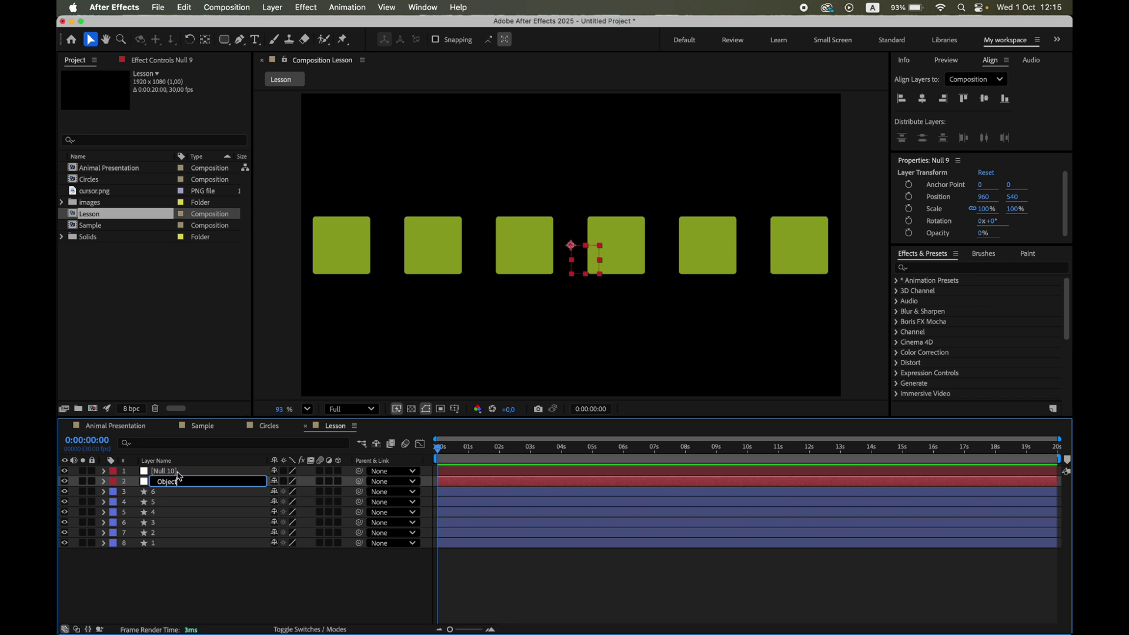
left_click(177, 473)
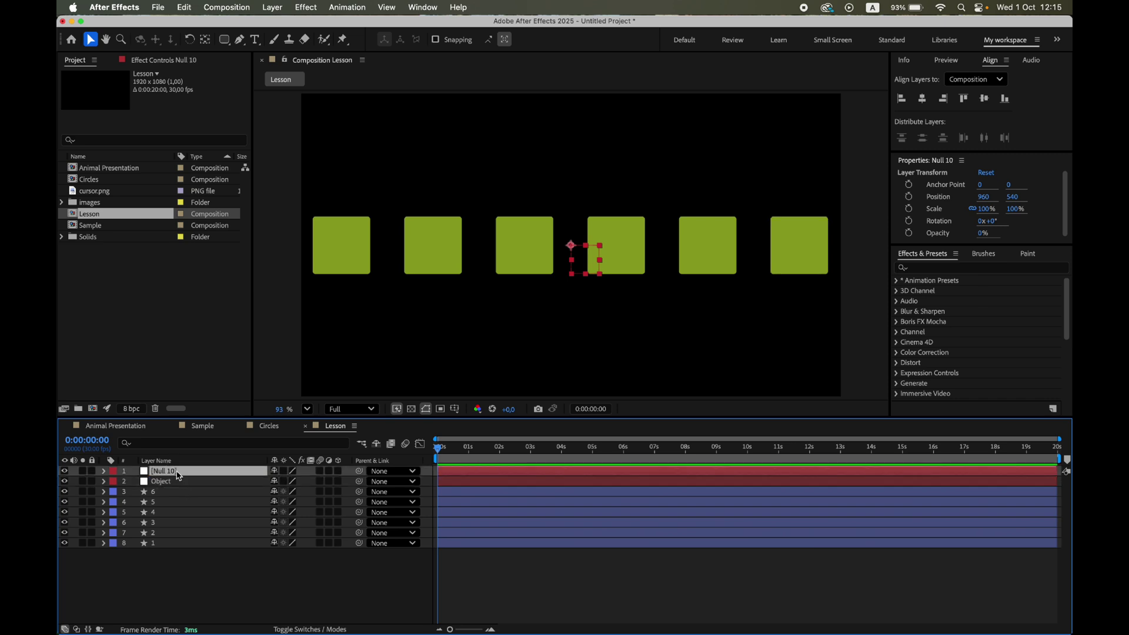
key("Return")
type("Controller")
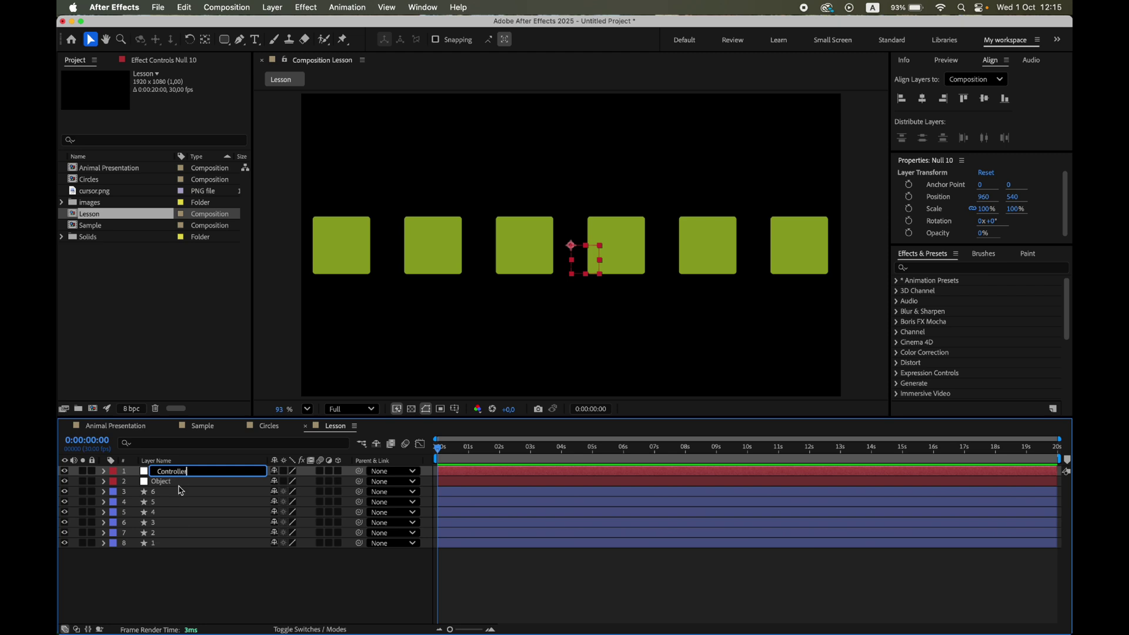
Finish naming the Controller null and add a Slider Control effect to it
left_click(200, 571)
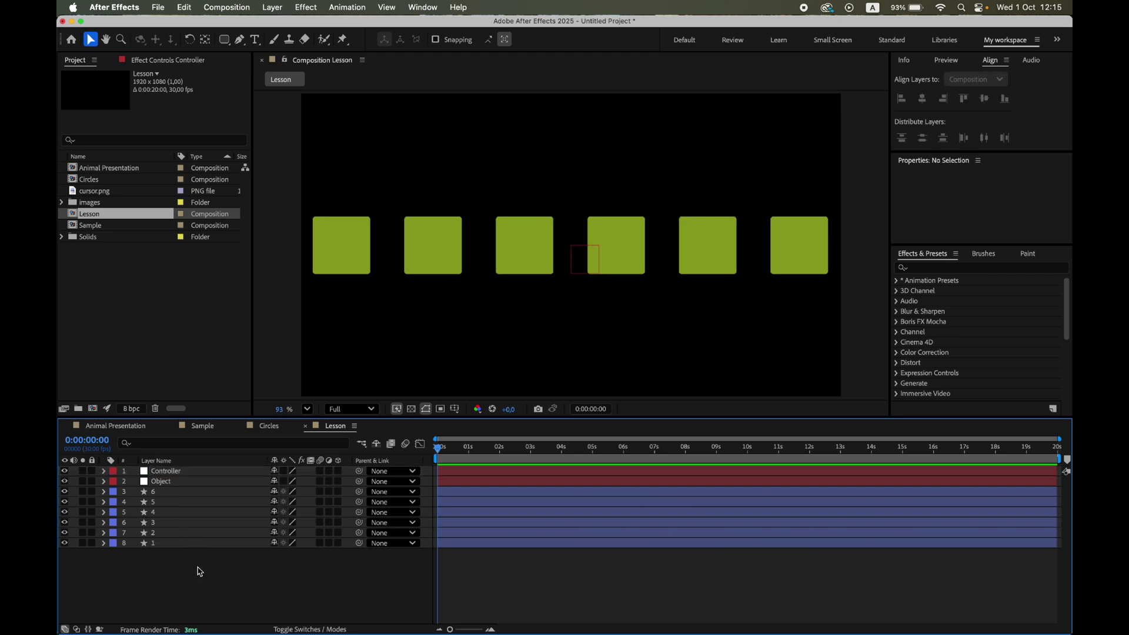
left_click(198, 474)
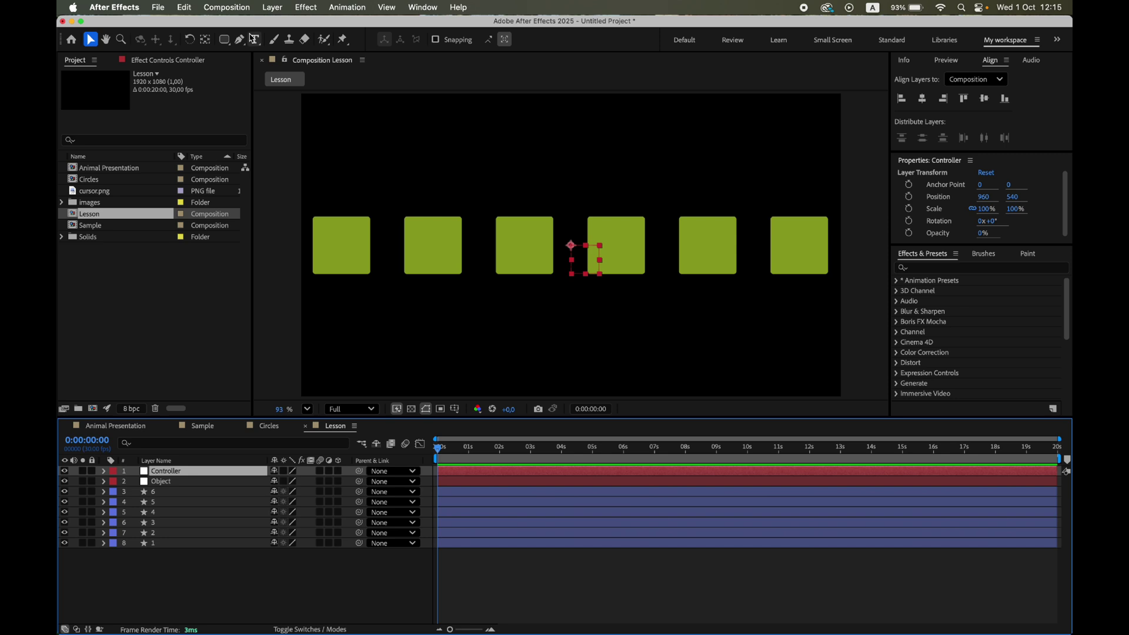
left_click(301, 8)
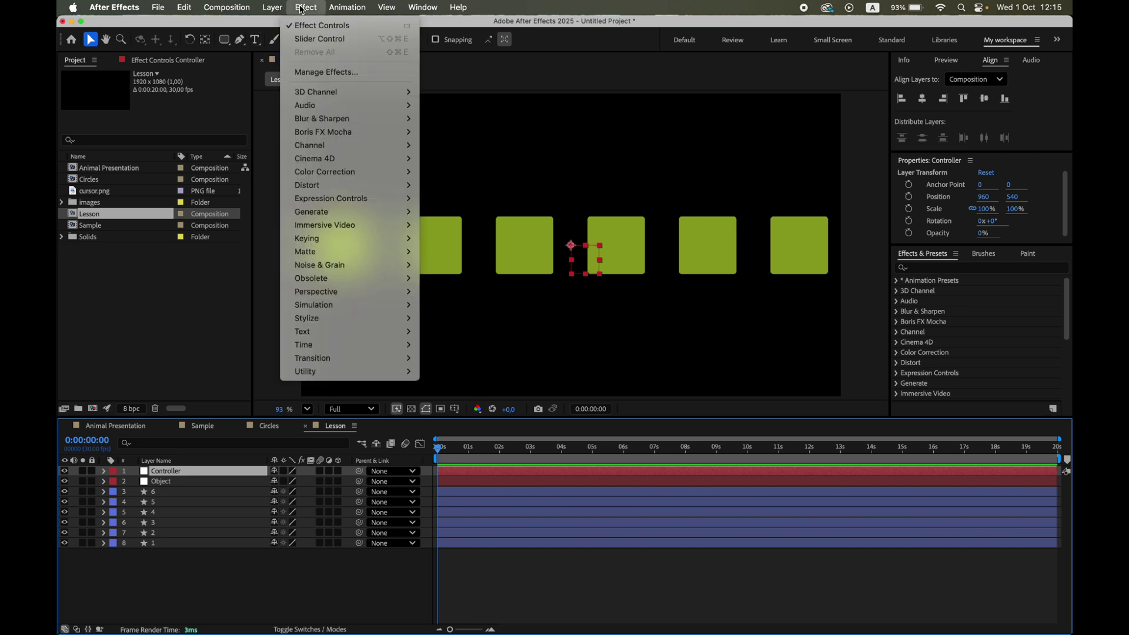
mouse_move(377, 205)
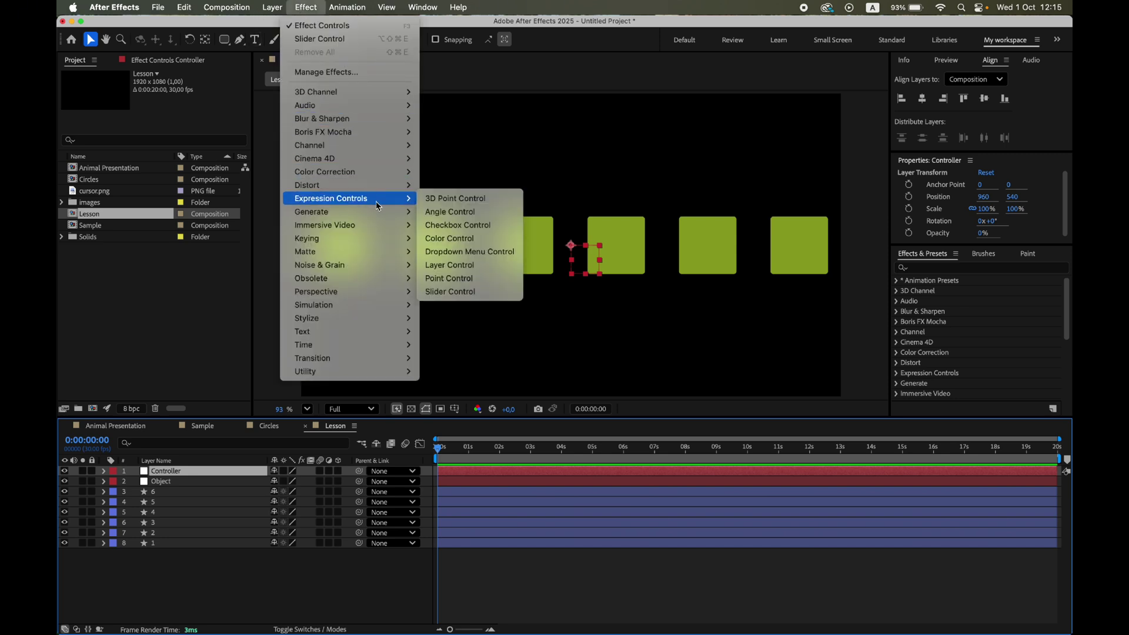
left_click(471, 291)
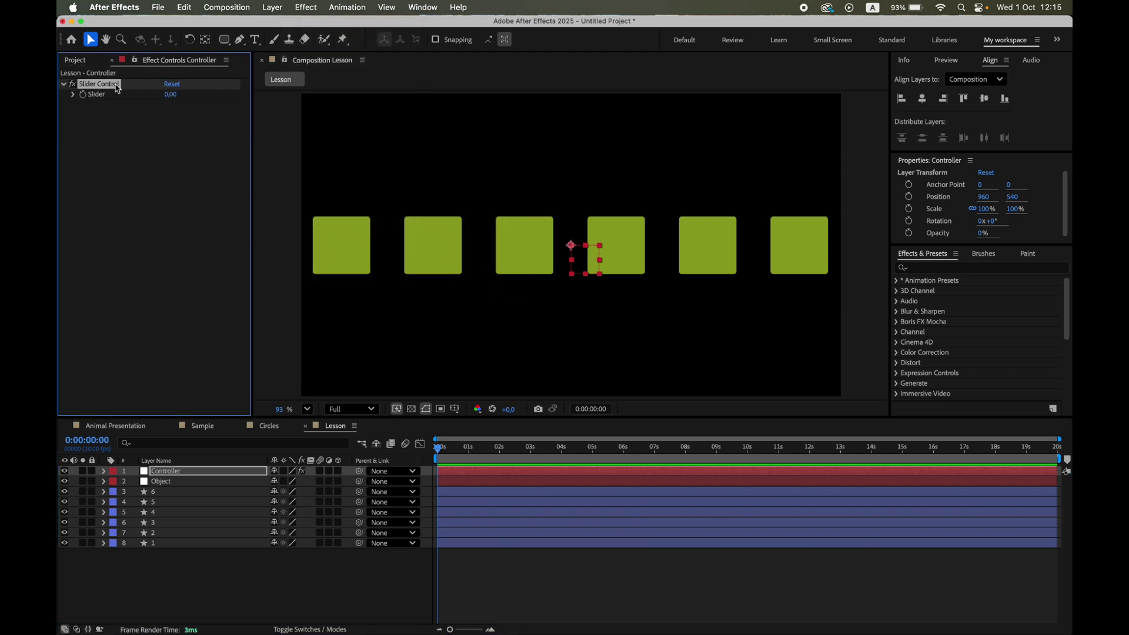
Rename the slider Scale, duplicate it, and name the copy Range
key("Return")
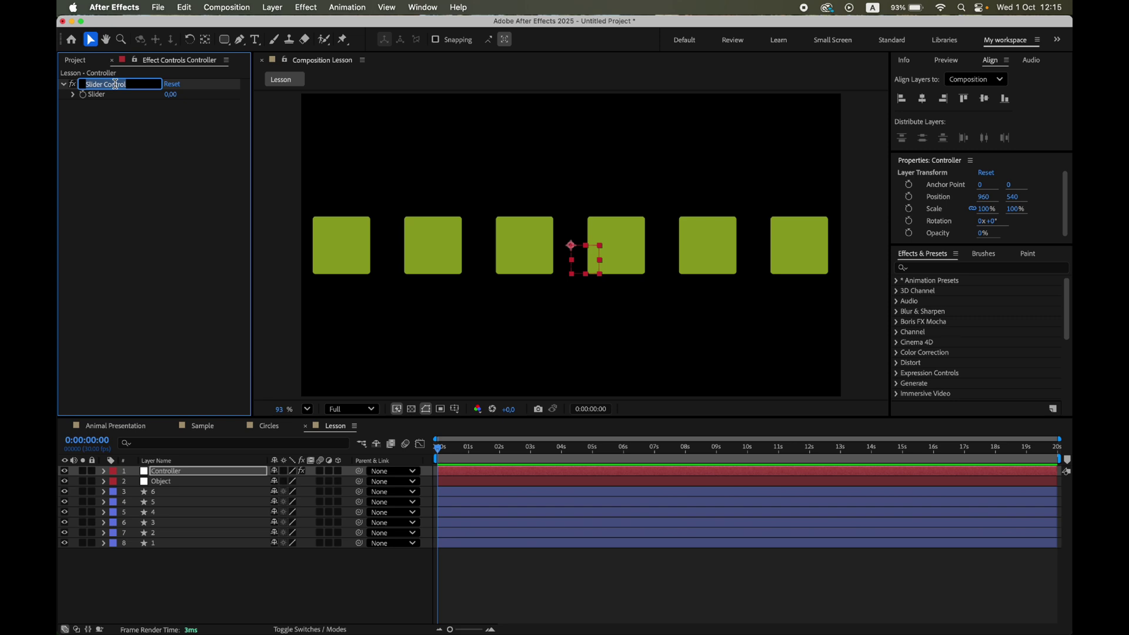
type("Scale")
key("Return")
key("super+d")
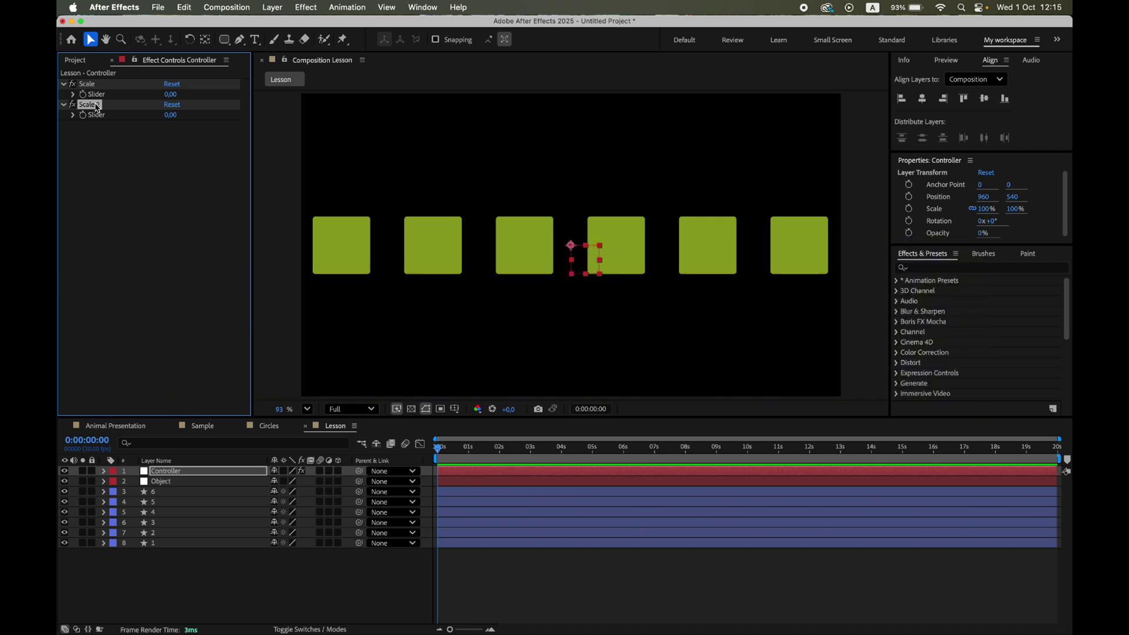
key("Return")
type("Range")
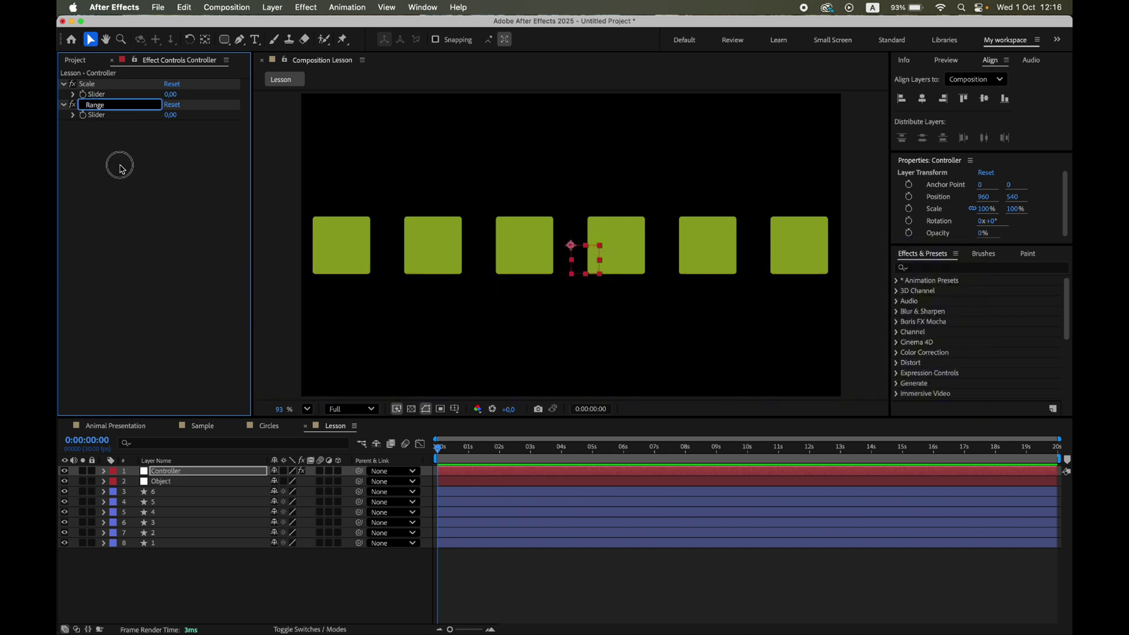
key("Return")
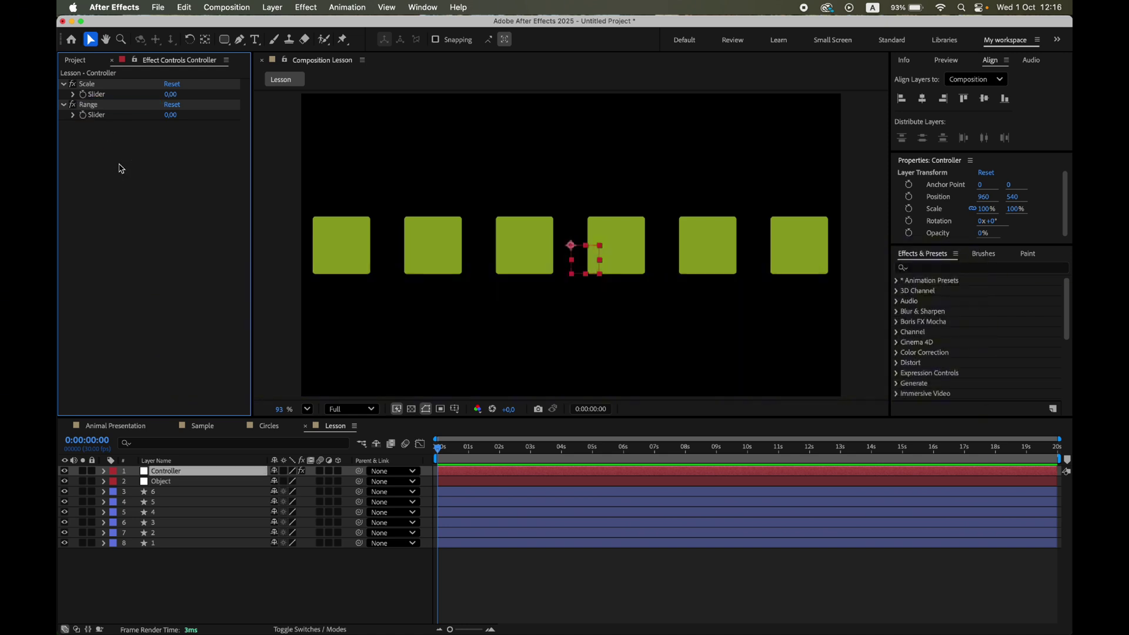
Reveal Scale on squares 1–6 and paste the proximity expression into layer 6's Scale
left_click(166, 544)
left_click(165, 493, "shift")
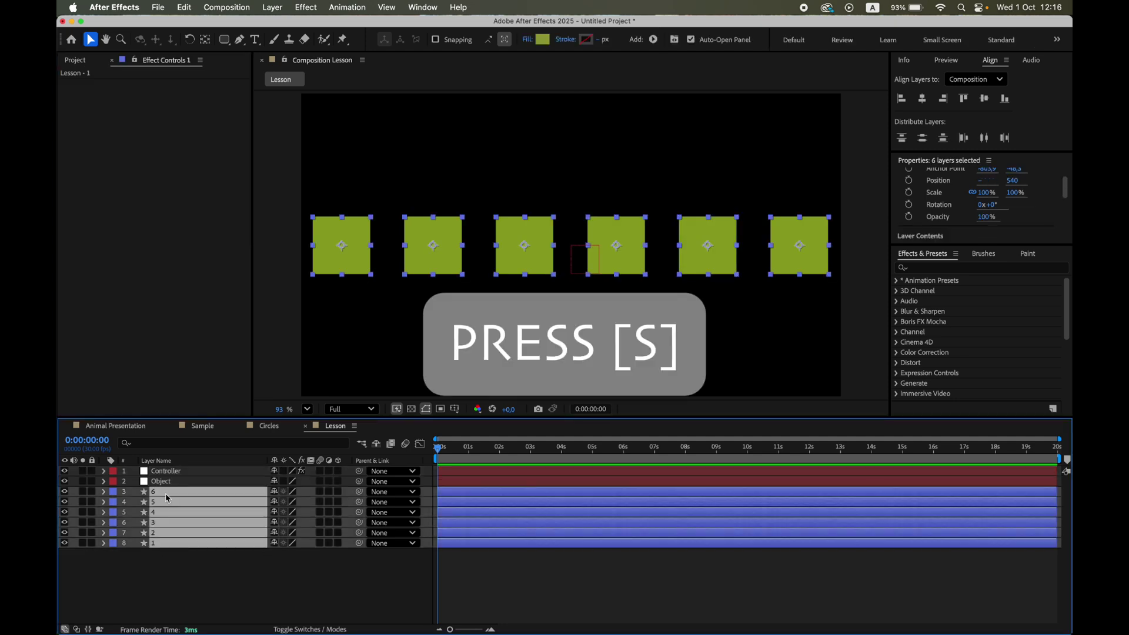
key("s")
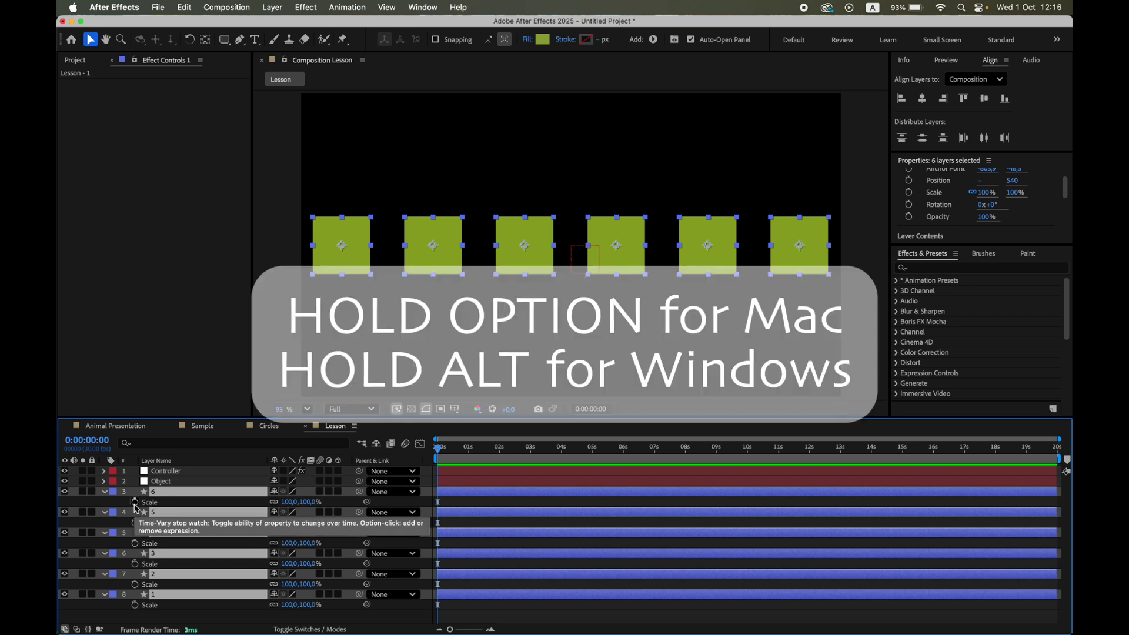
left_click(135, 502, "alt")
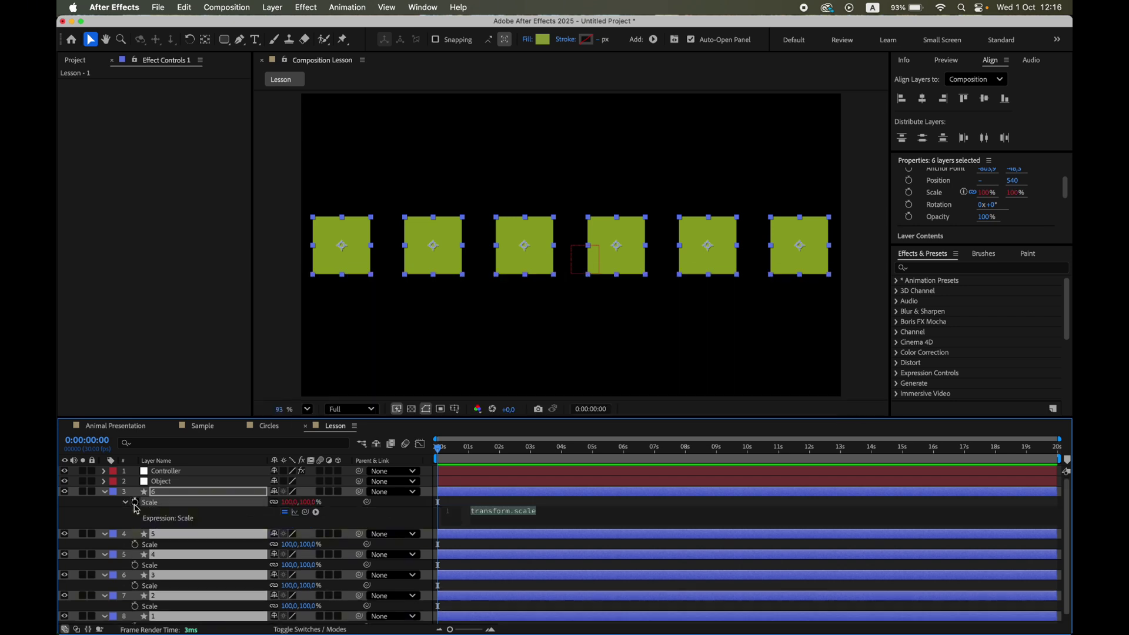
left_click(448, 519)
key("super+v")
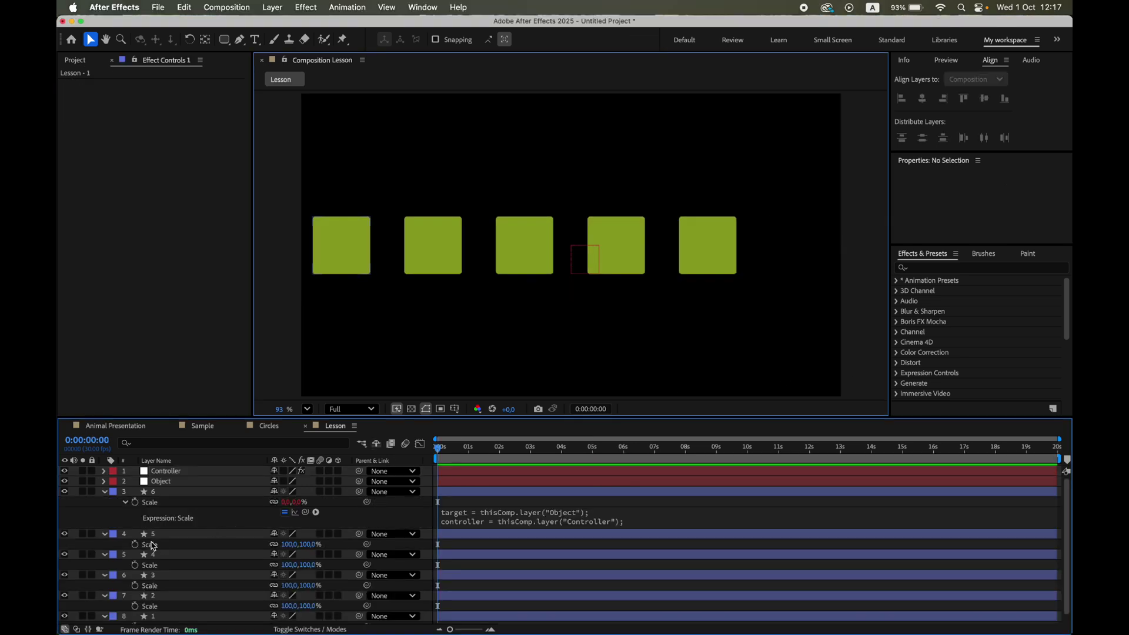
Copy layer 6's Scale expression and paste it onto square layers 5 through 1
left_click(148, 504)
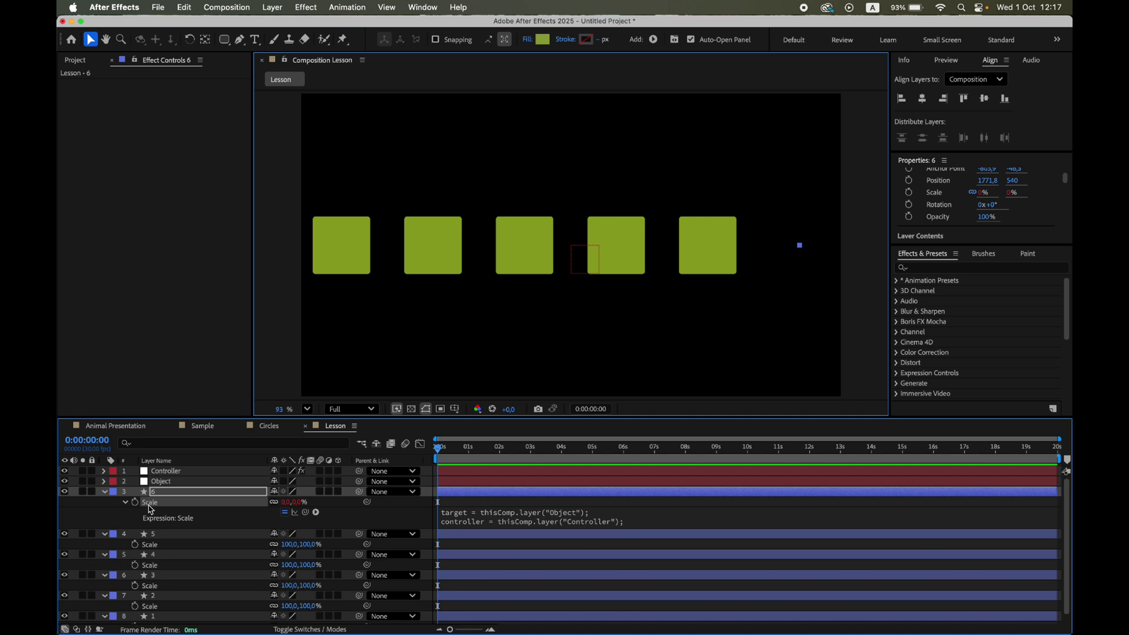
left_click(154, 533)
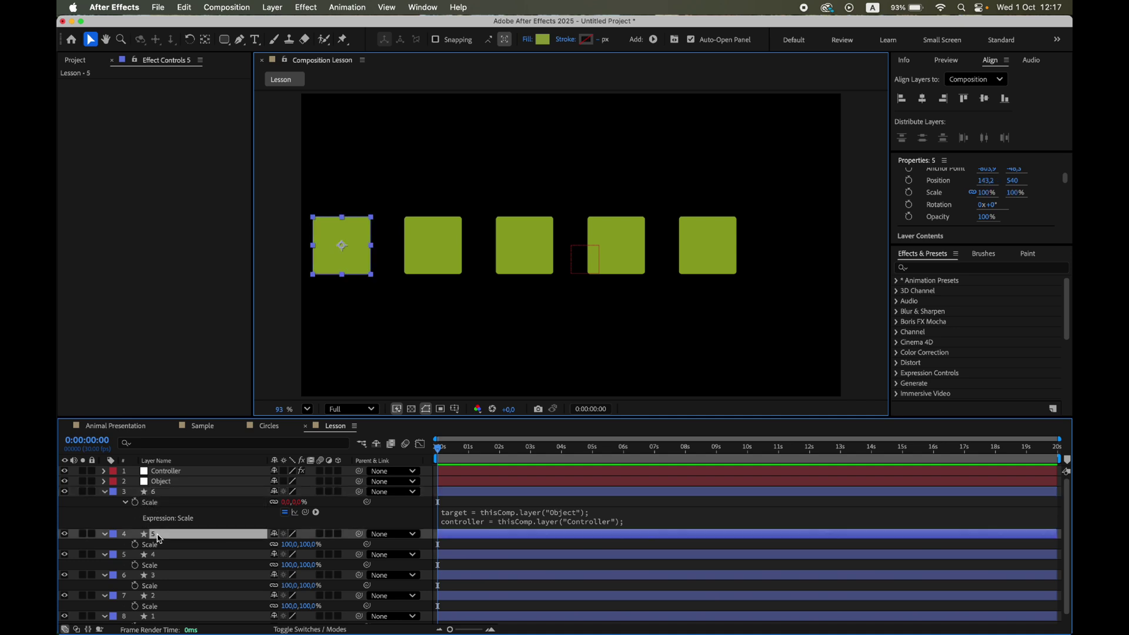
left_click(170, 620, "shift")
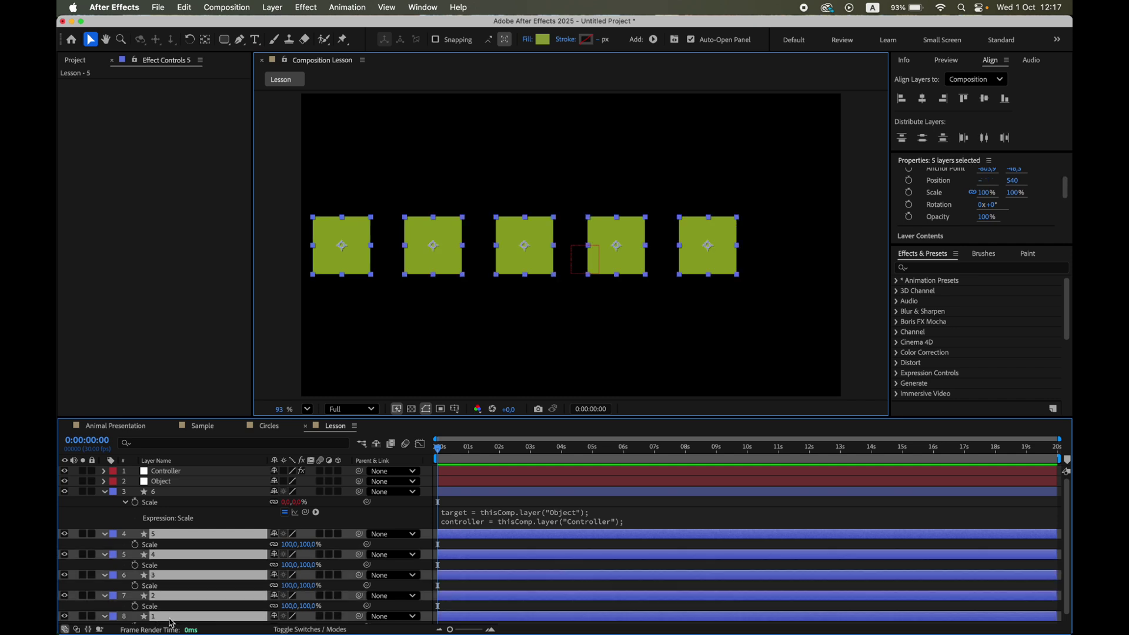
key("super+v")
left_click(176, 471)
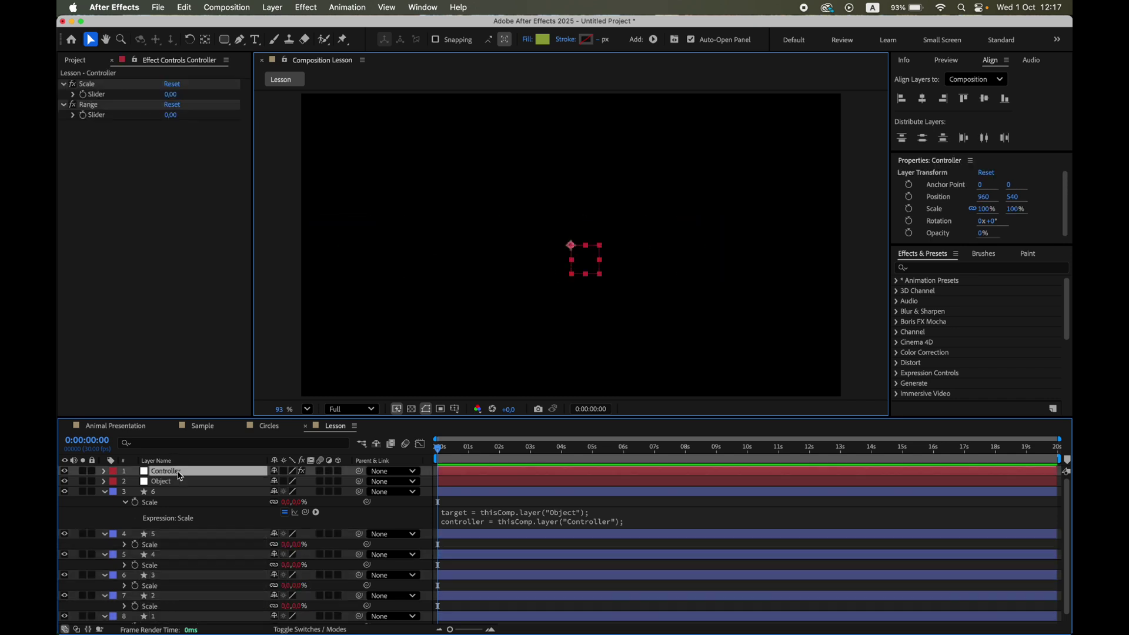
left_click(170, 95)
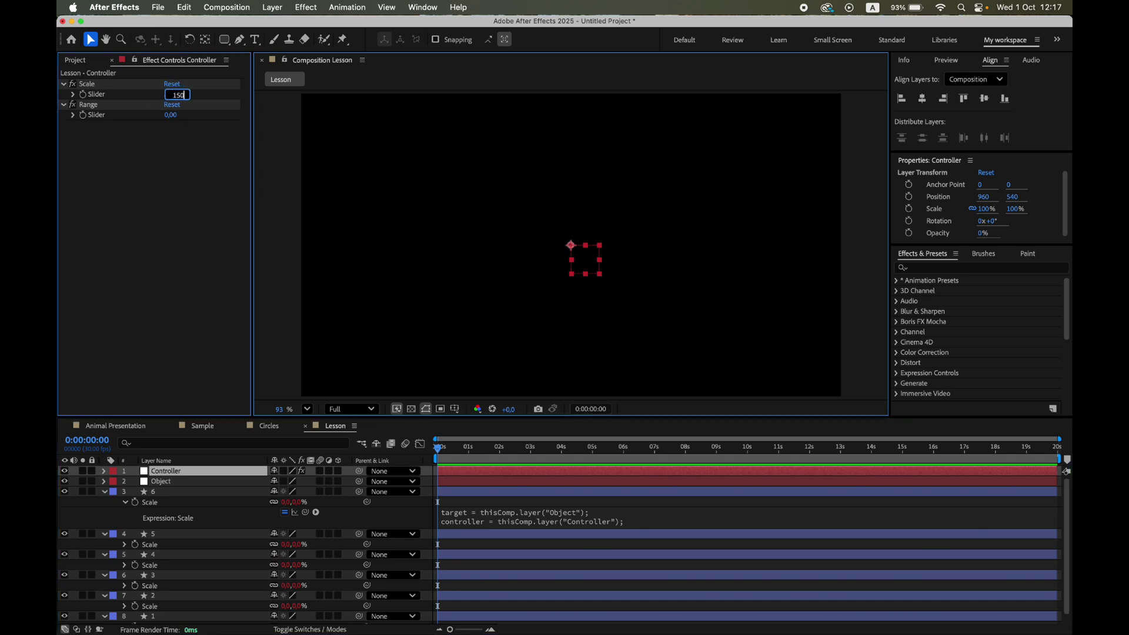
Set the Scale slider to 150 and Range to 500, then drag Object to test
left_click(170, 117)
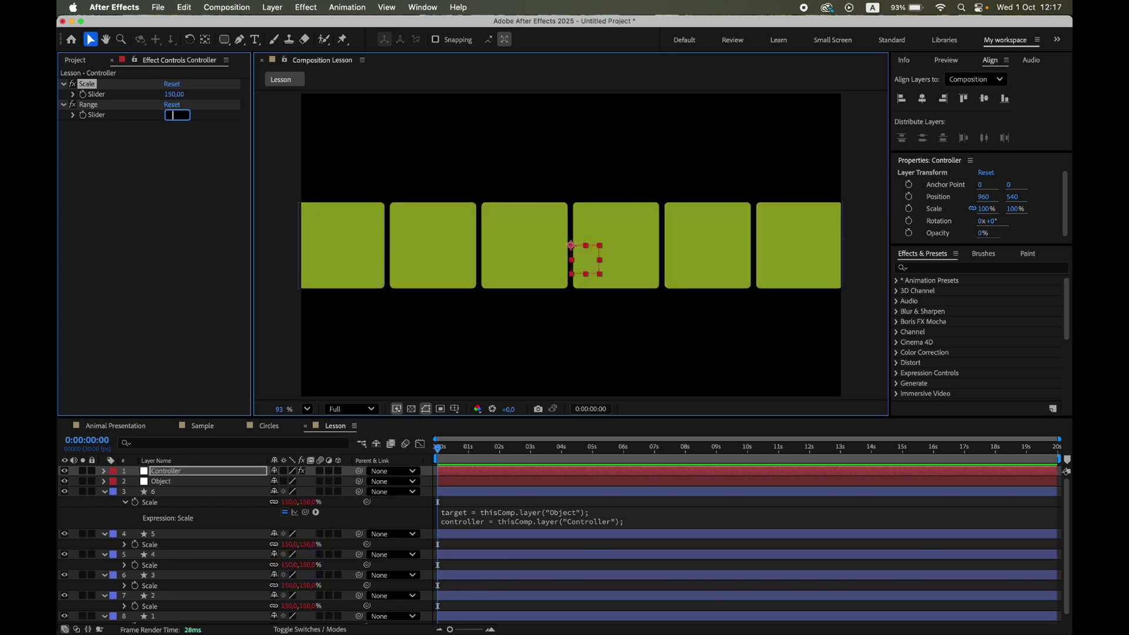
key("Return")
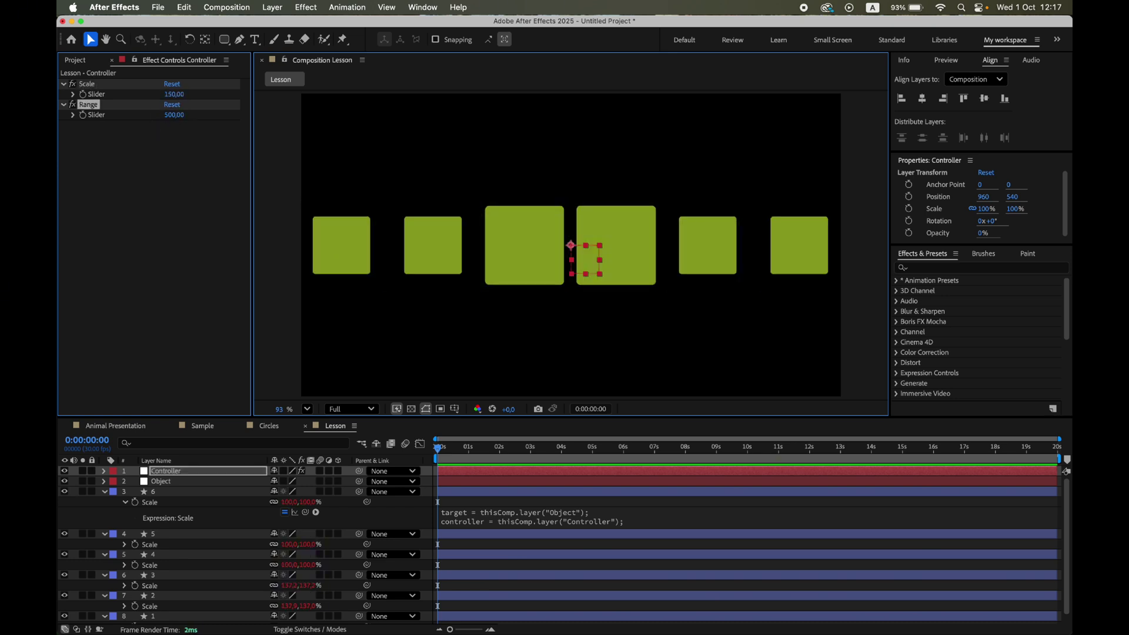
left_click(104, 491)
left_click(161, 482)
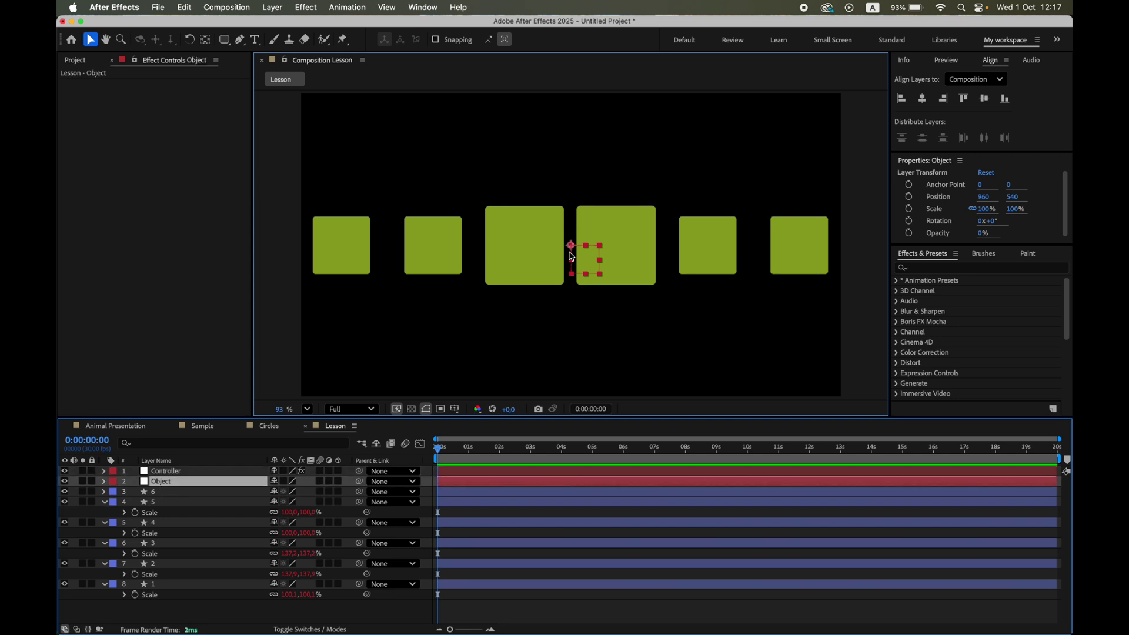
left_click_drag(573, 253, 388, 330)
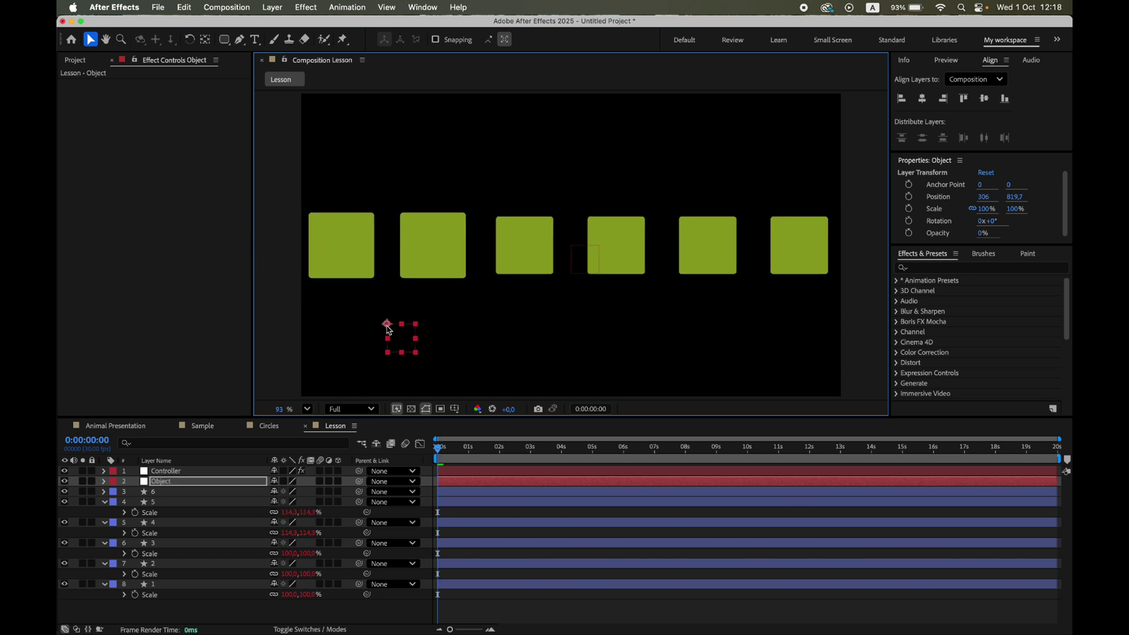
Lower Controller's Scale slider to 130 and drag the Object null toward the rightmost square
left_click(185, 472)
left_click(173, 95)
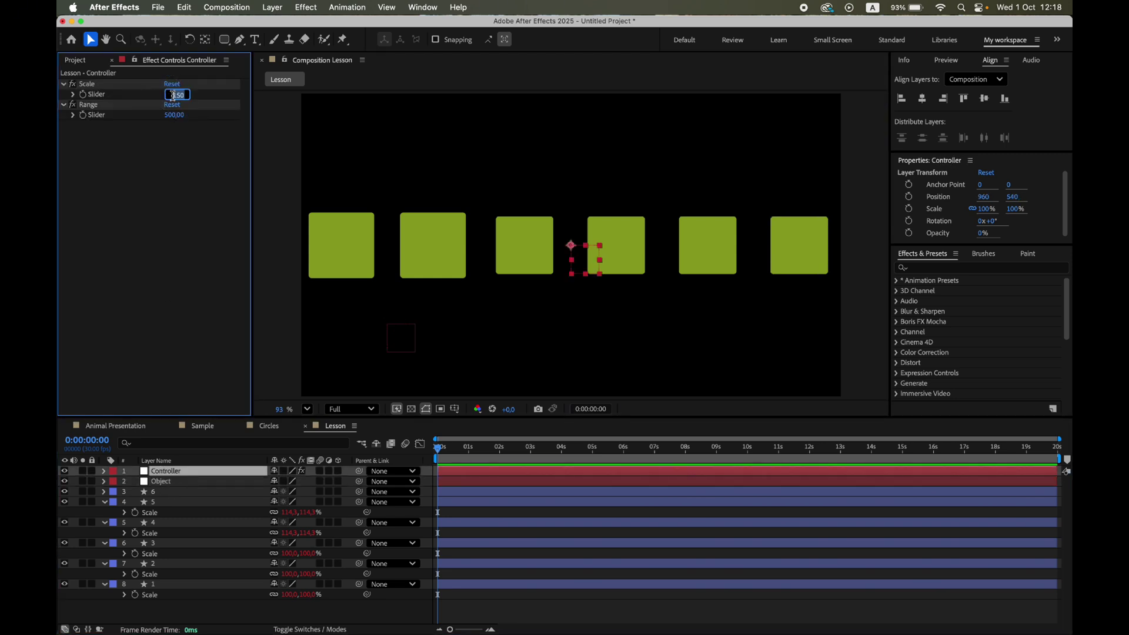
type("130")
key("Return")
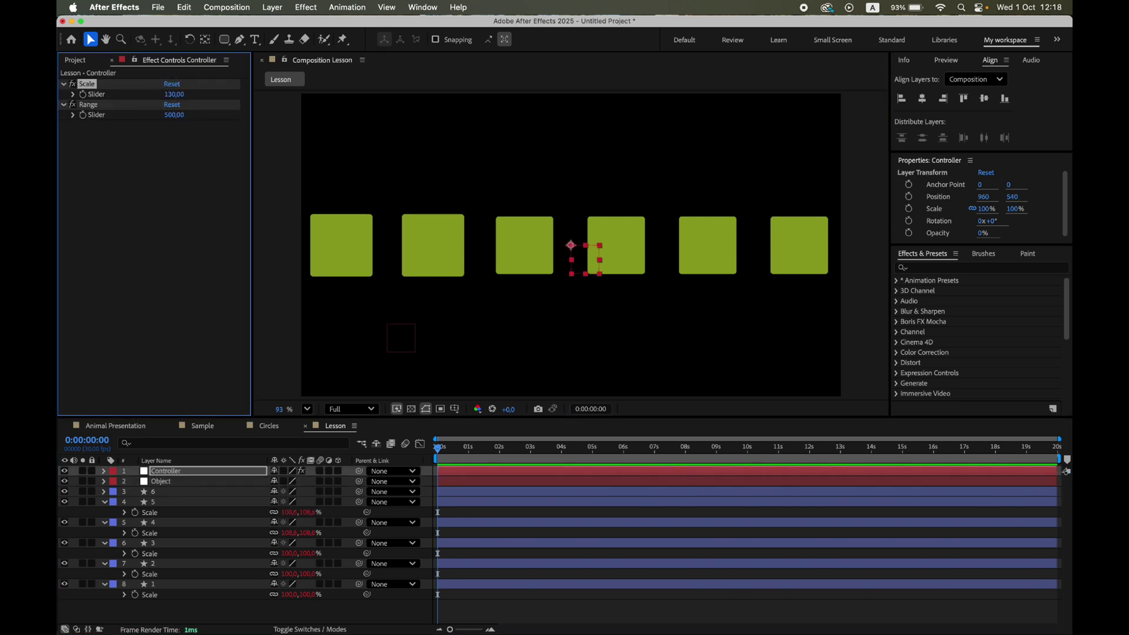
left_click(171, 484)
left_click_drag(386, 324, 796, 319)
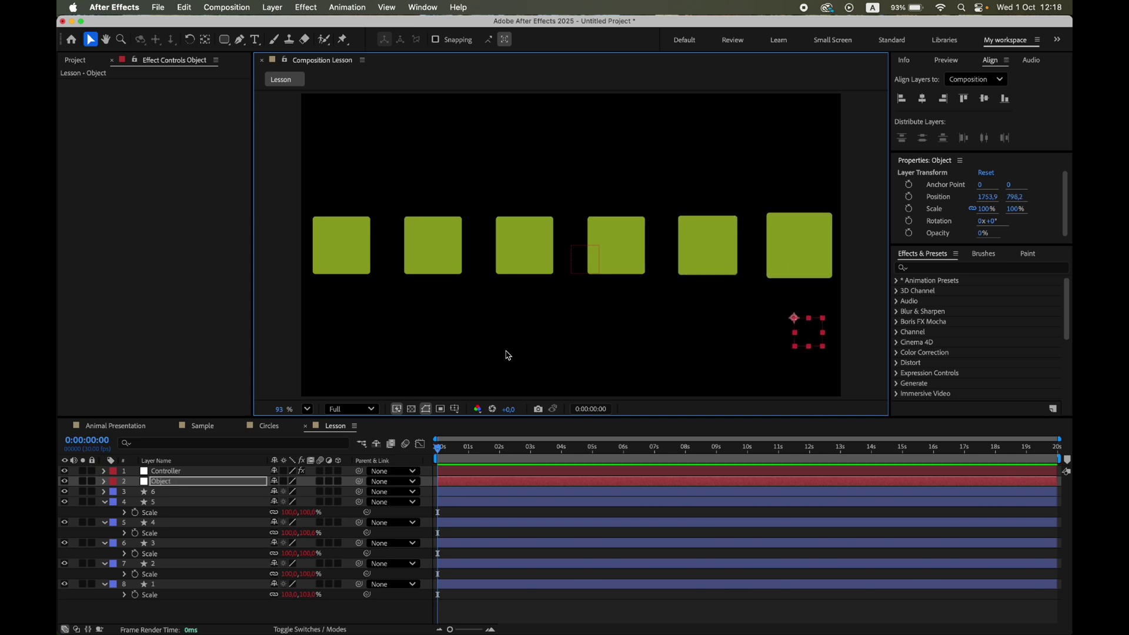
Add cursor.png to the Lesson composition and shrink it to about 20%
left_click(77, 60)
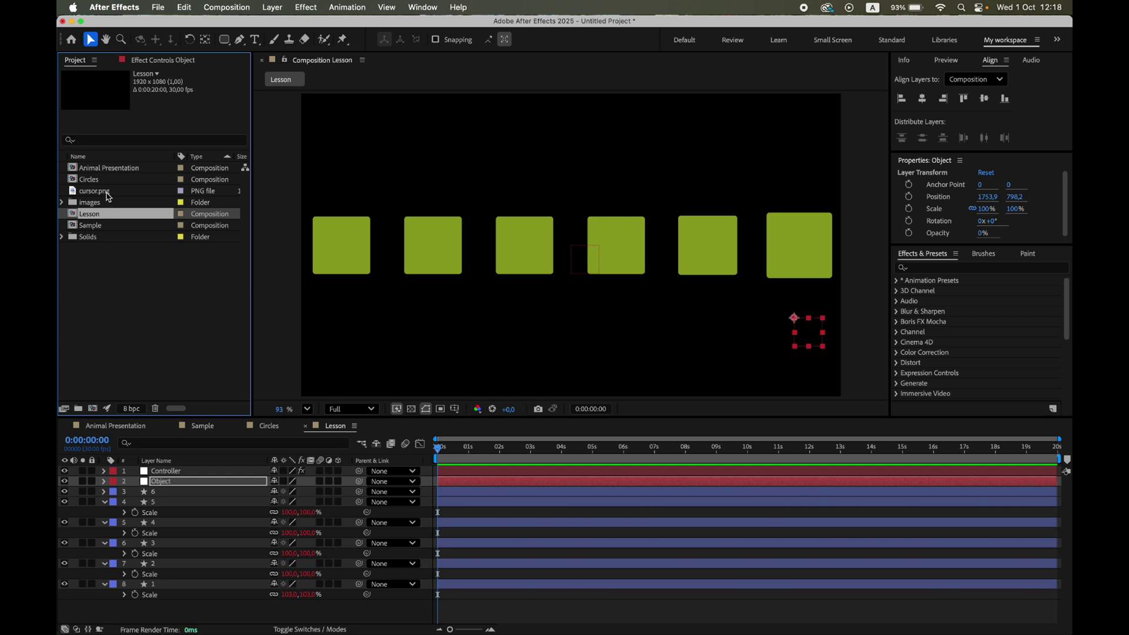
left_click_drag(108, 196, 151, 472)
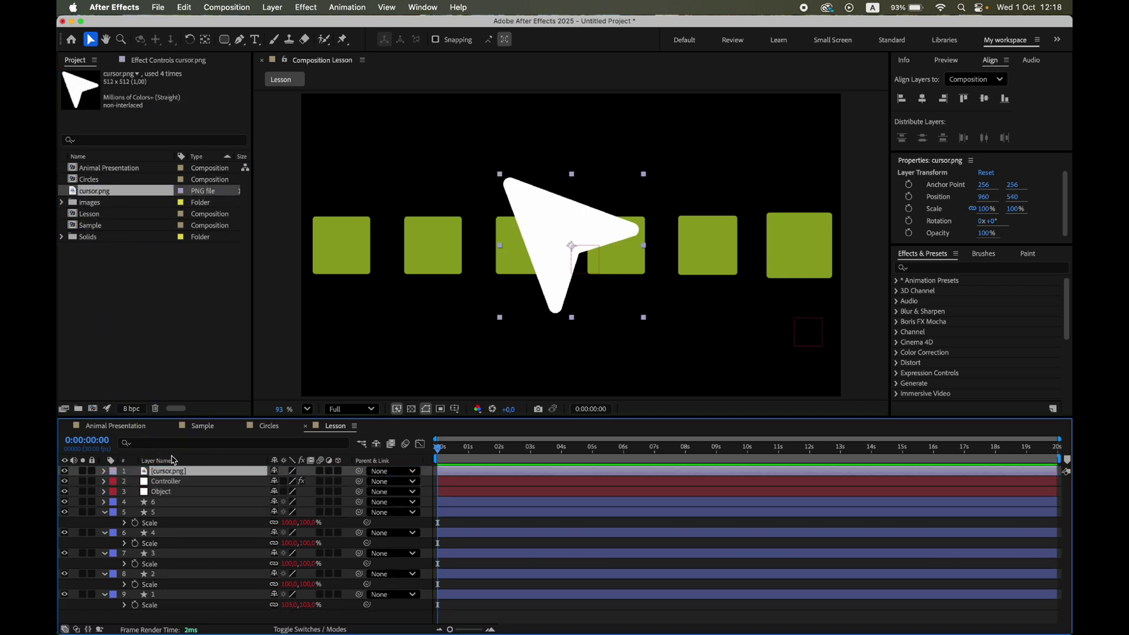
left_click_drag(990, 213, 934, 211)
Move the cursor onto the Object null and parent it to Object
left_click(252, 496)
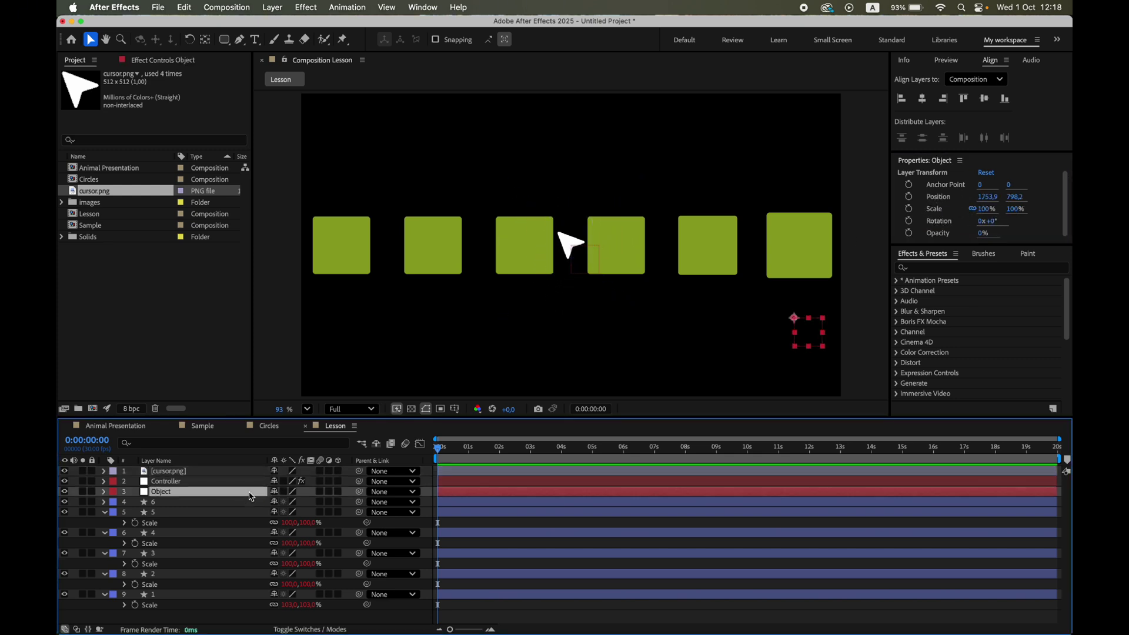
left_click_drag(569, 245, 807, 334)
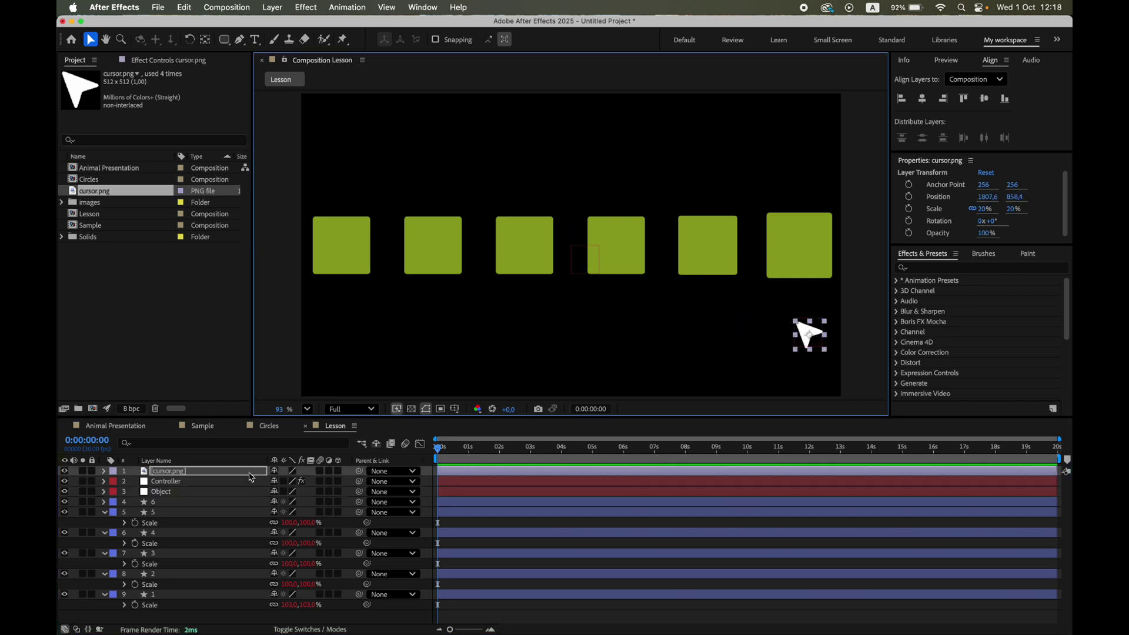
left_click(360, 472)
left_click_drag(361, 475, 241, 497)
left_click(240, 494)
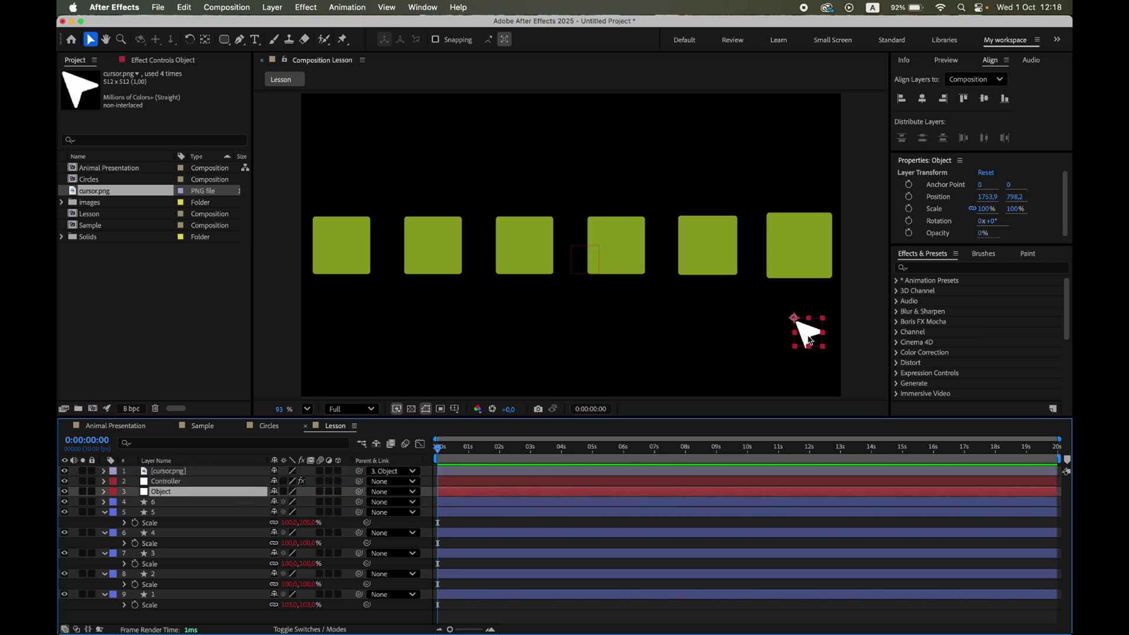
Move Object and cursor toward the centre, then collapse all Scale properties and deselect layers
left_click_drag(810, 339, 603, 333)
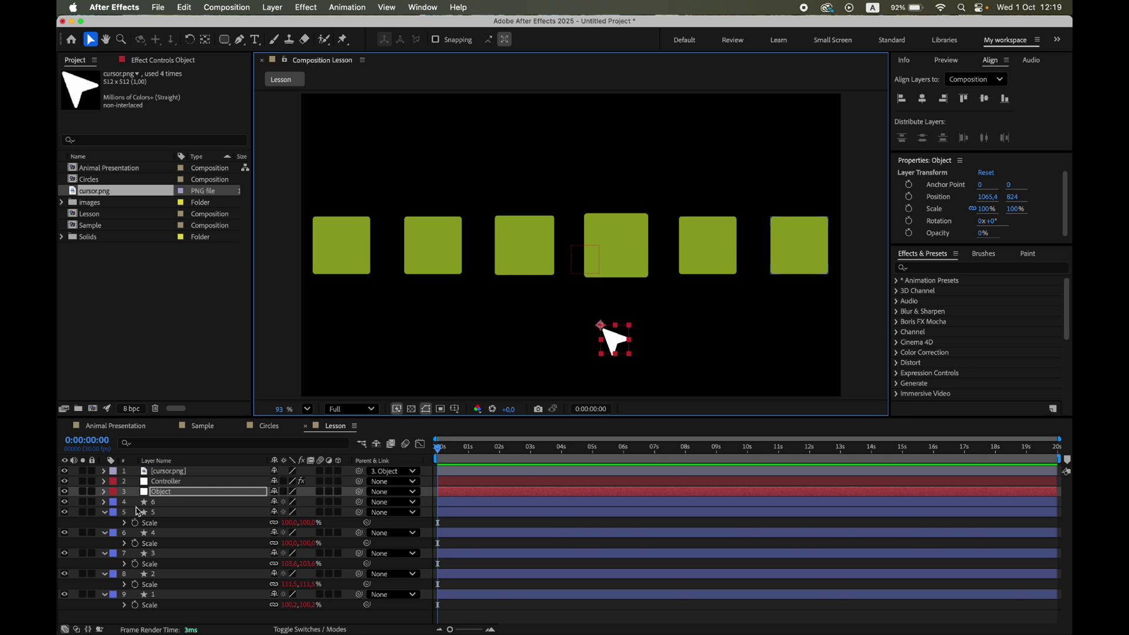
left_click(160, 503)
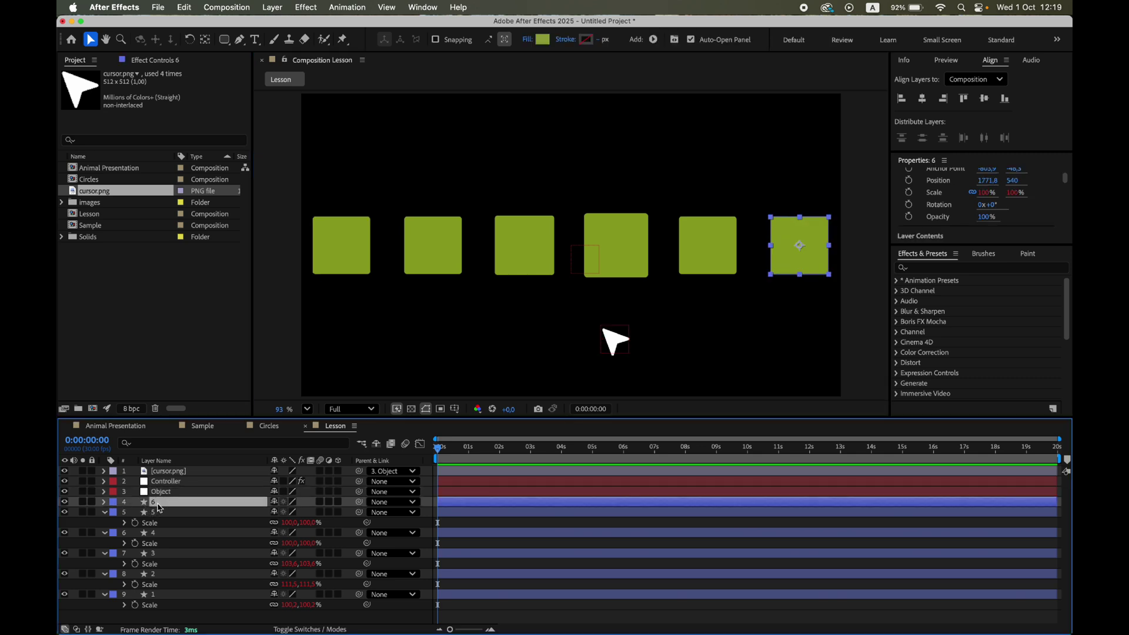
key("super+a")
left_click(105, 512)
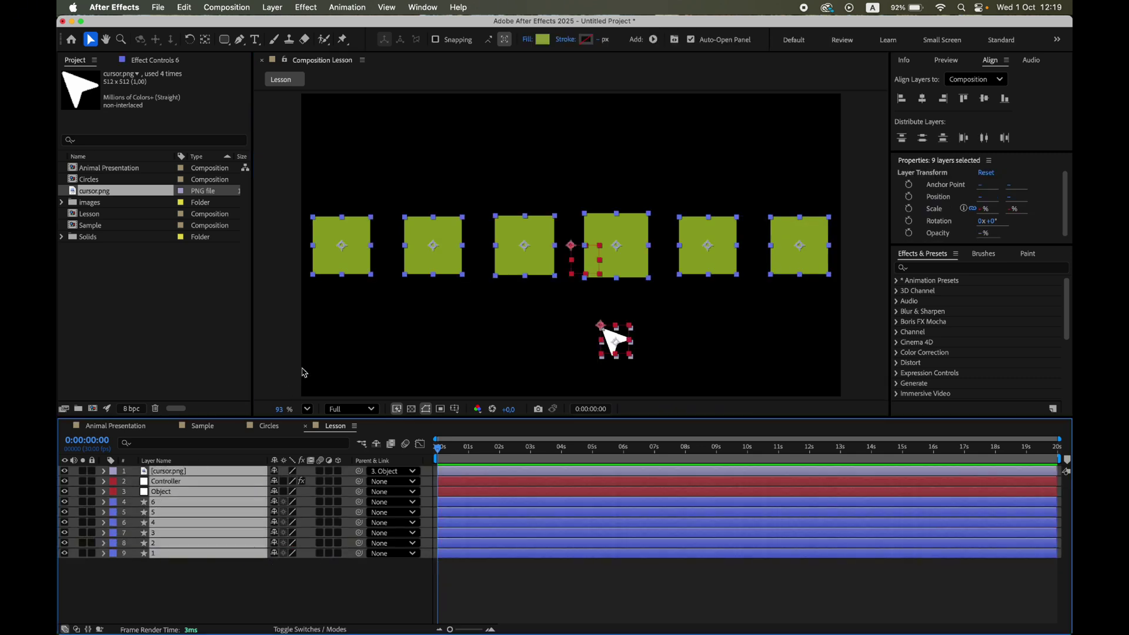
left_click(279, 375)
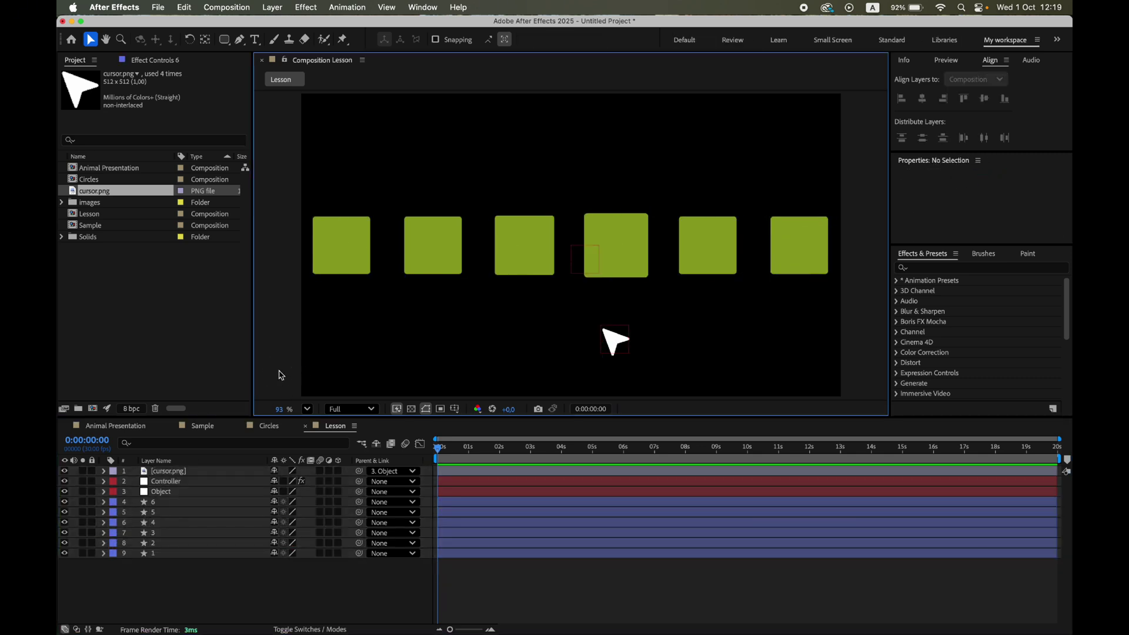
Reveal the Object null's Position property and enable its stopwatch
left_click(193, 496)
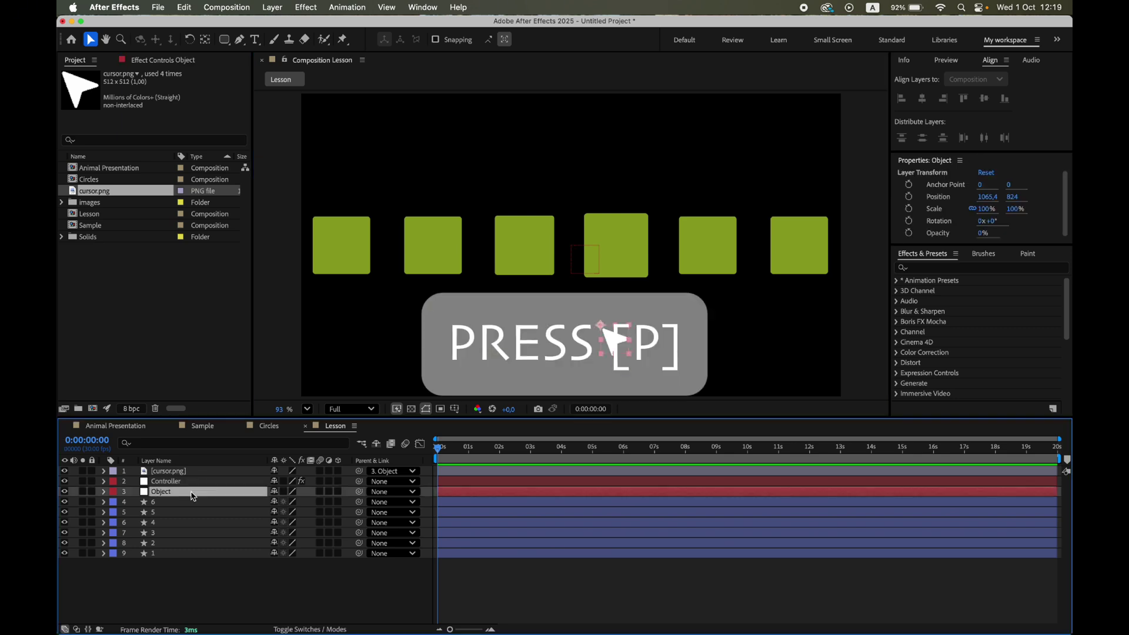
key("p")
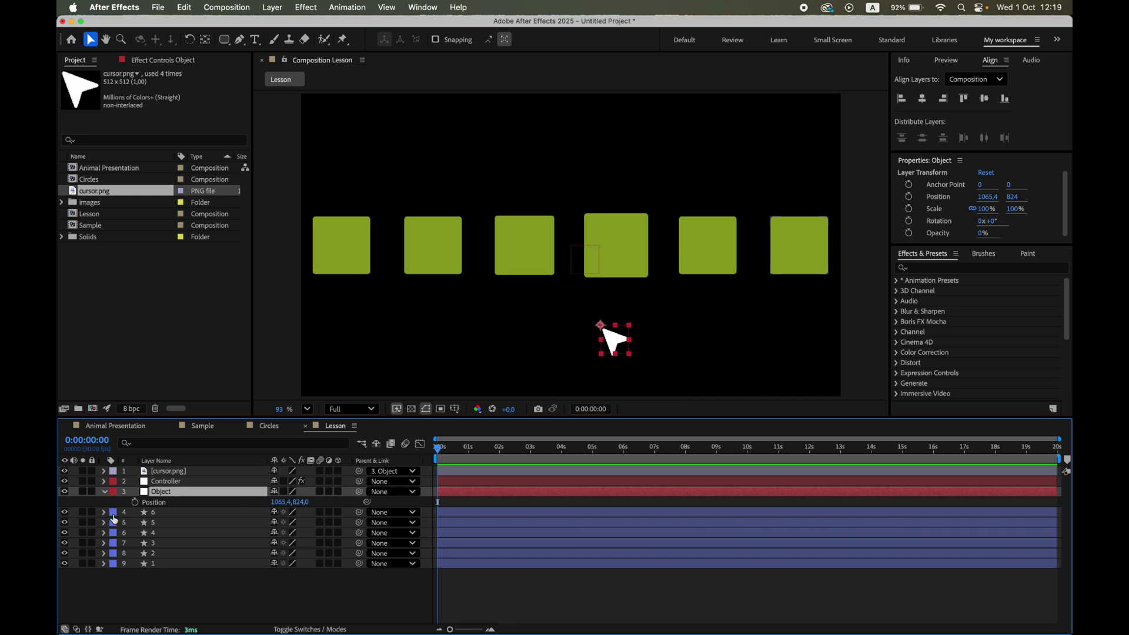
left_click(136, 503)
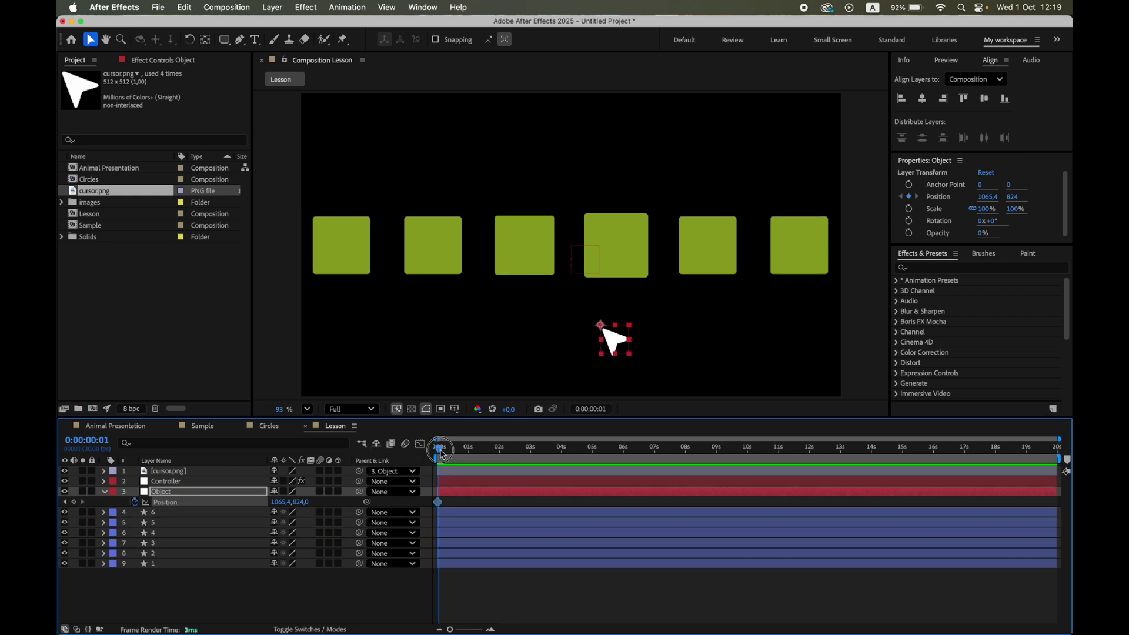
Keyframe the null beside the right square at 1s, the leftmost at 3s, and centre at 4s
left_click_drag(439, 450, 471, 459)
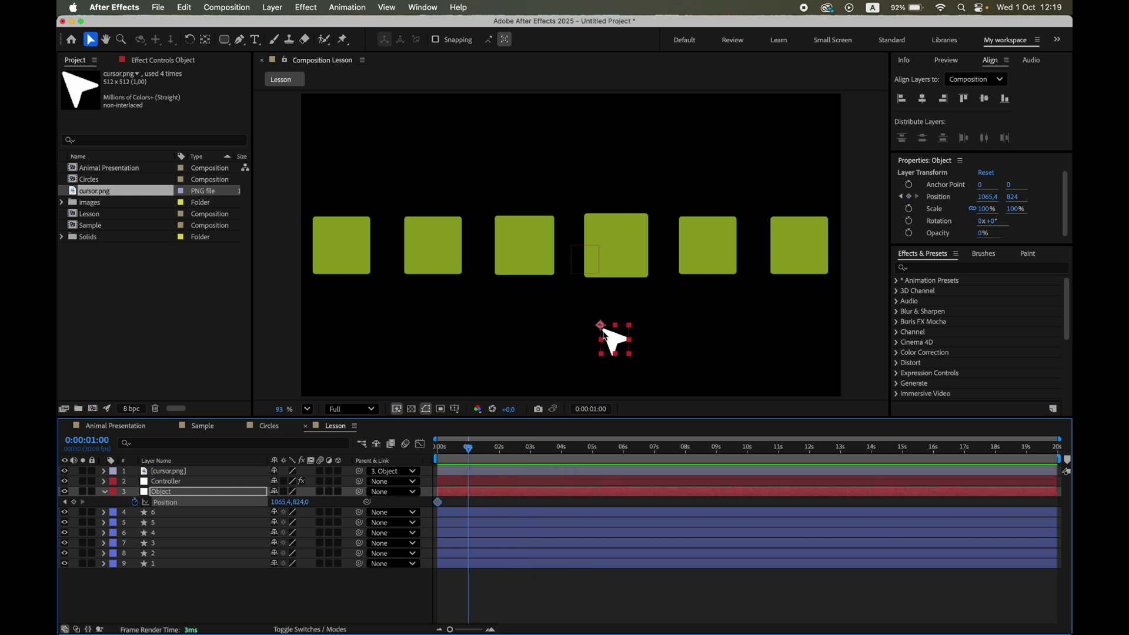
left_click_drag(600, 328, 801, 276)
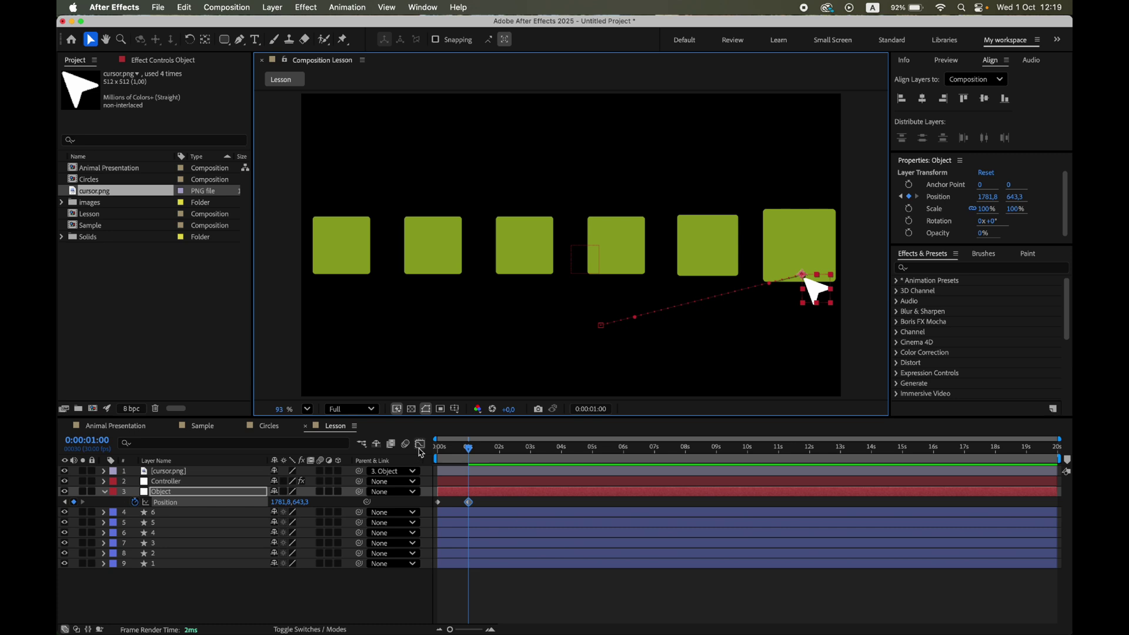
left_click_drag(470, 454, 530, 454)
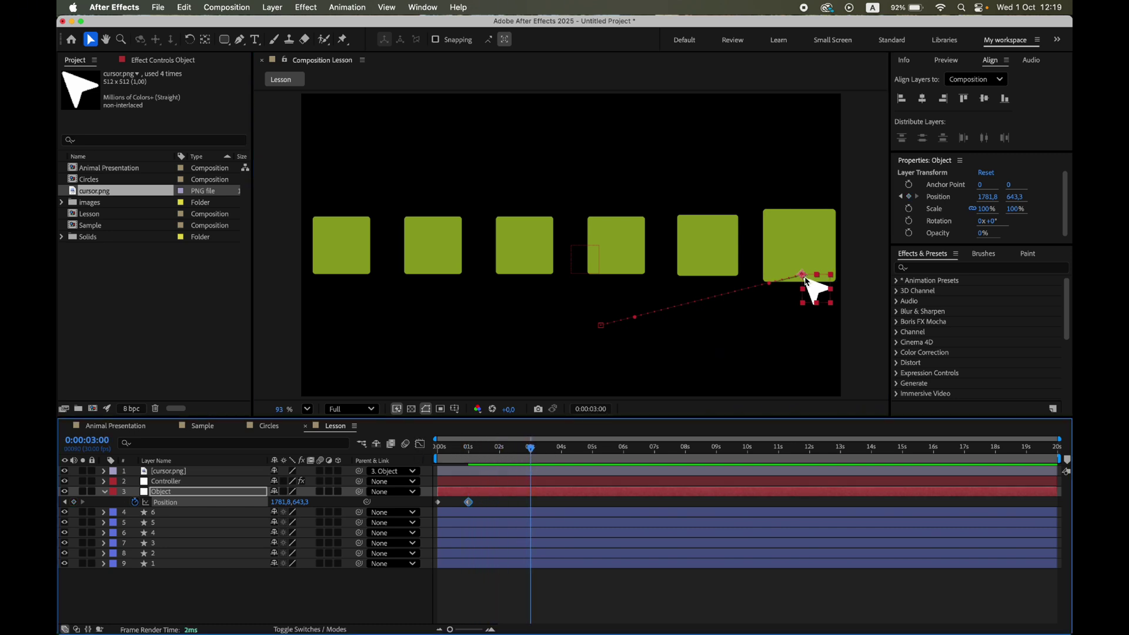
left_click_drag(806, 280, 361, 281)
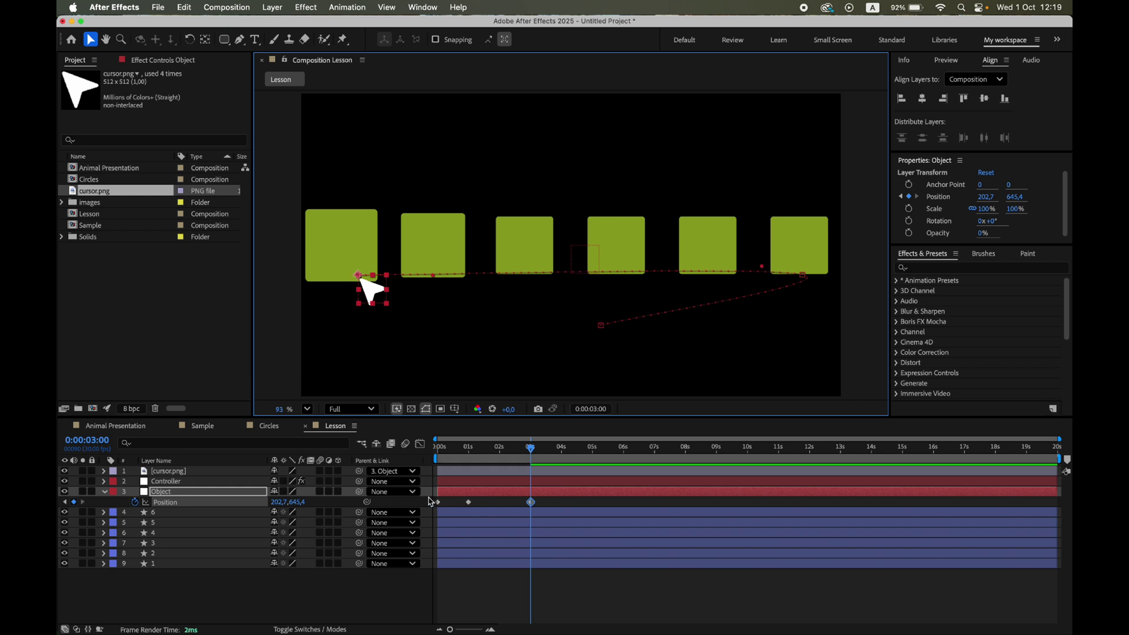
left_click_drag(532, 449, 560, 451)
left_click_drag(365, 287, 571, 269)
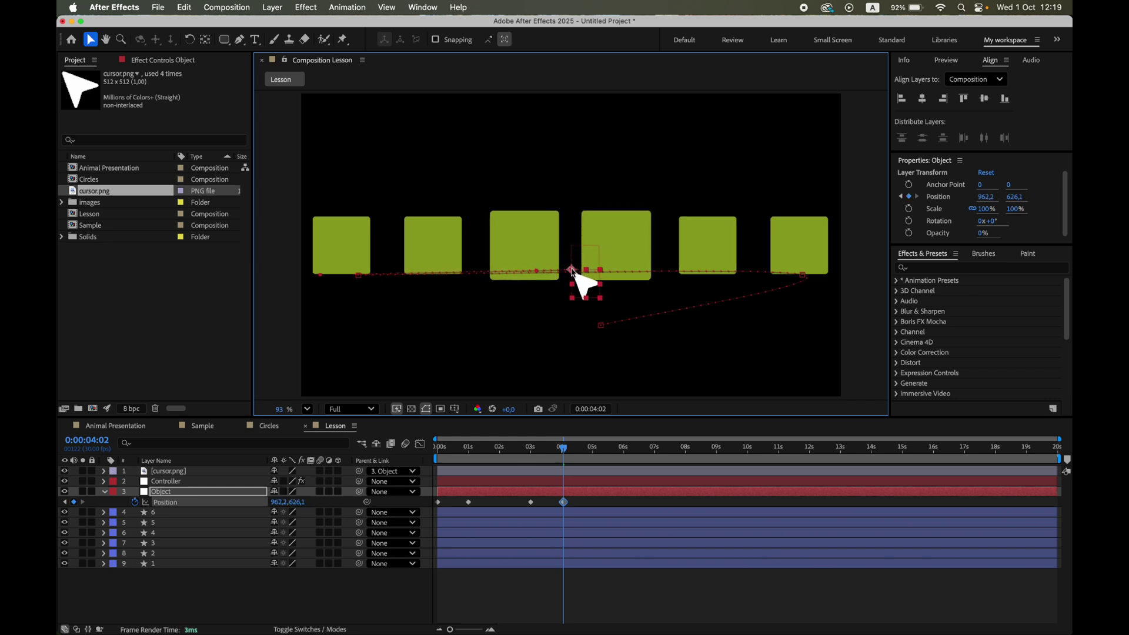
Apply Easy Ease to all four Object Position keyframes
left_click(432, 503)
left_click_drag(432, 503, 577, 515)
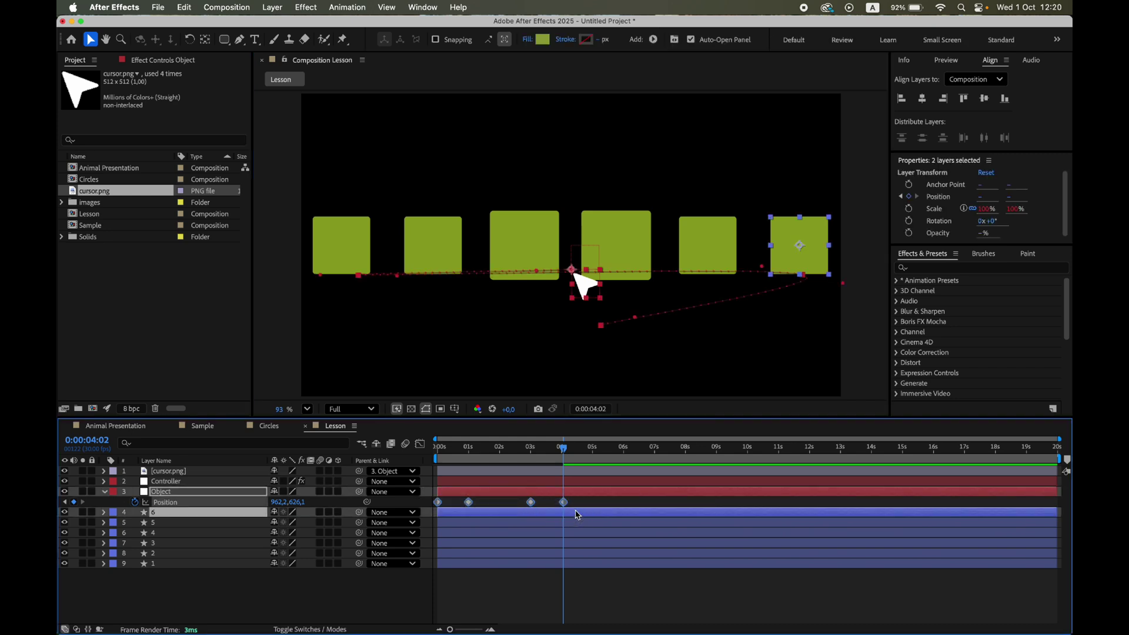
key("F9")
Reshape the Position speed curve's influence handles in the Graph Editor, then preview from the start
left_click(420, 443)
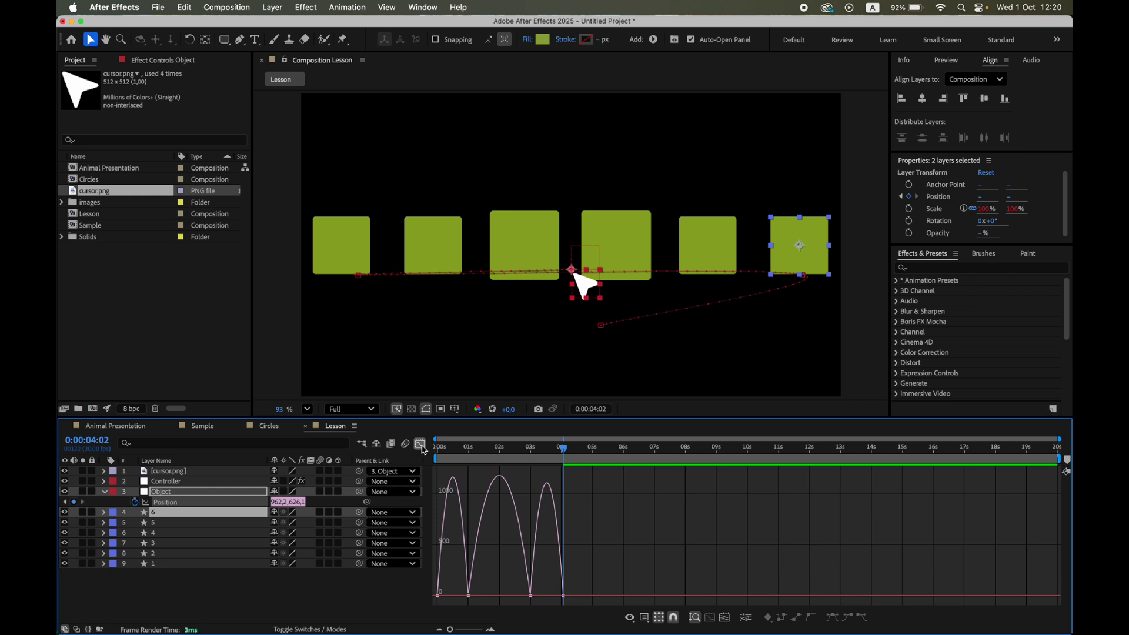
left_click(469, 596)
left_click(461, 597)
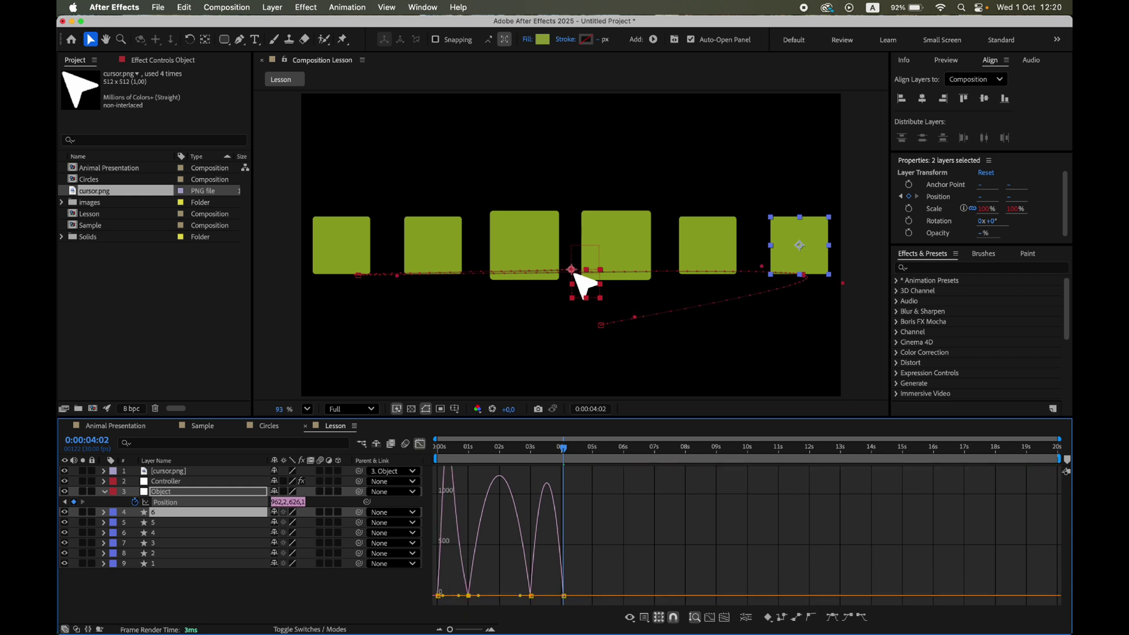
left_click_drag(477, 595, 484, 598)
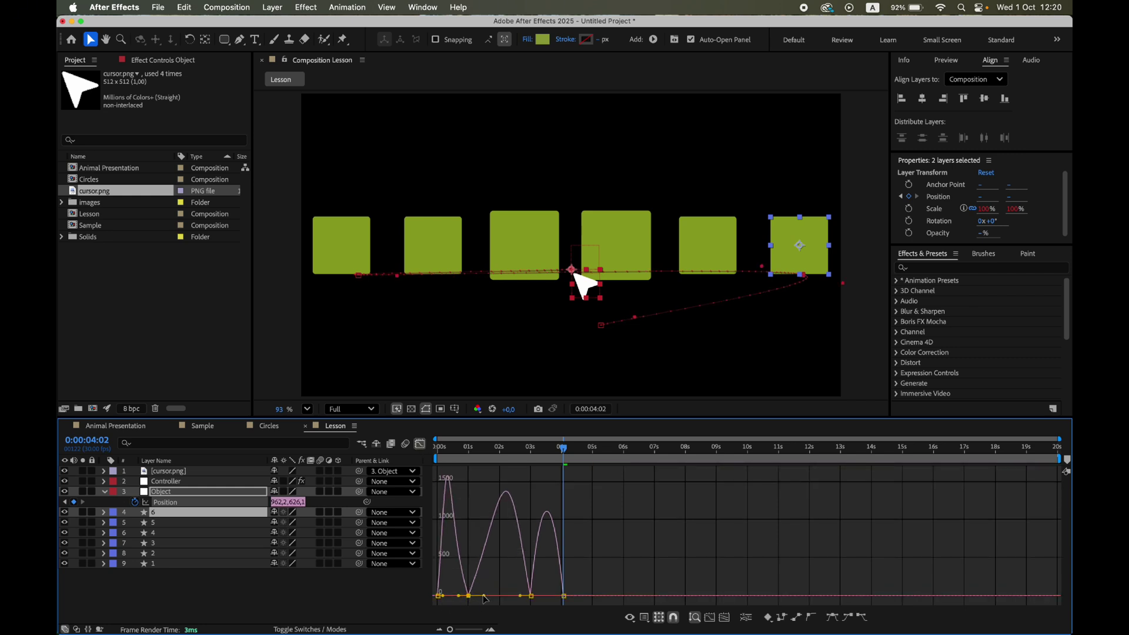
left_click(564, 597)
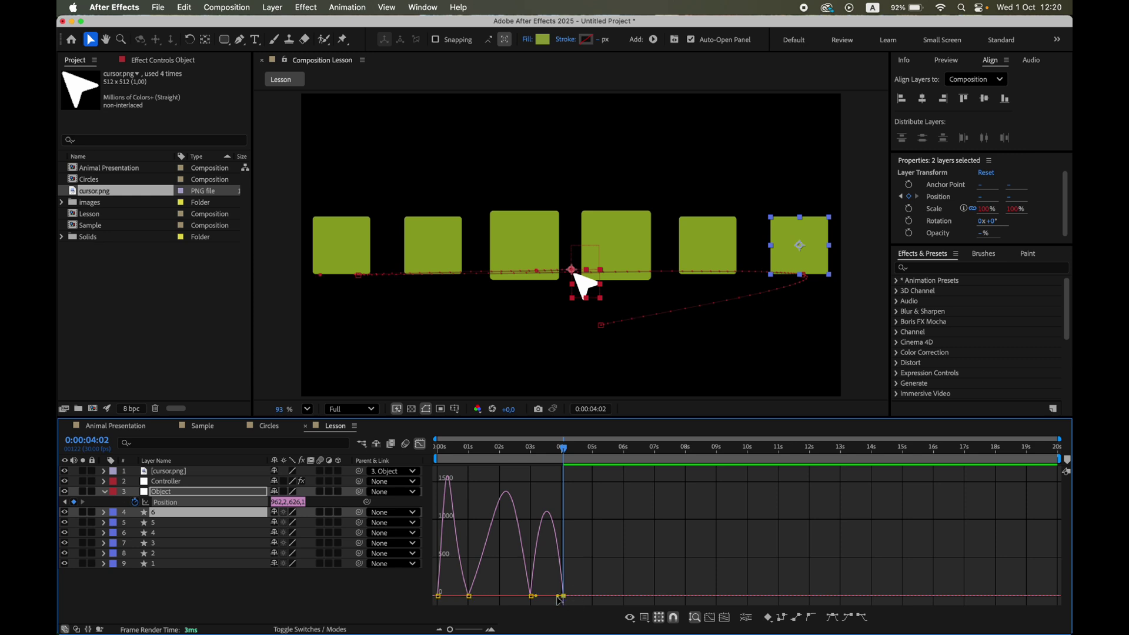
left_click_drag(558, 596, 511, 595)
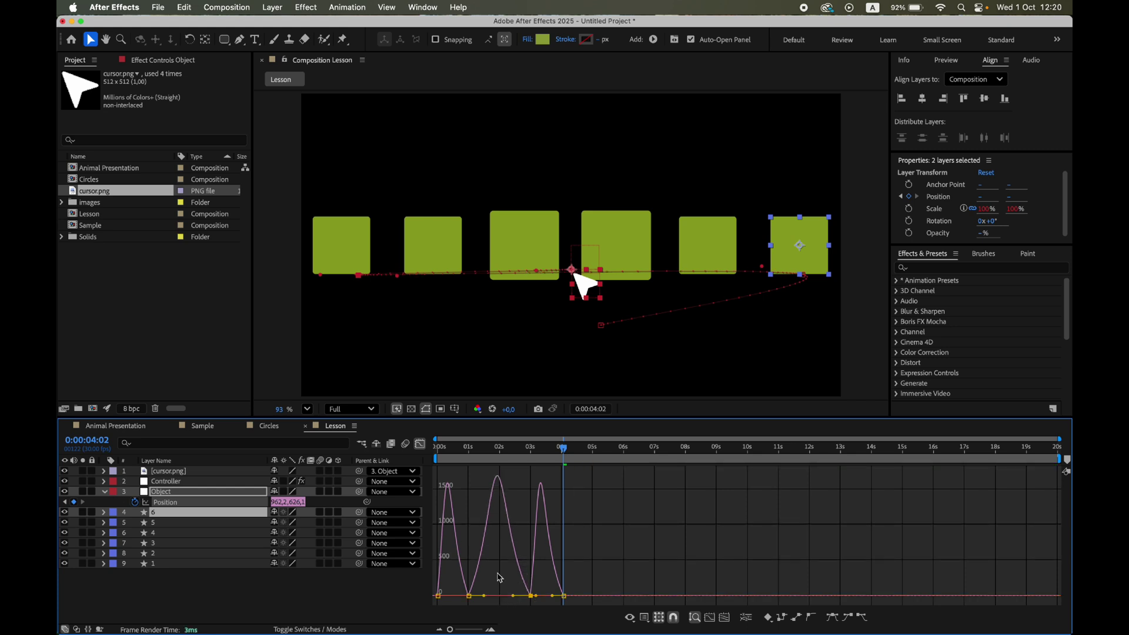
left_click(441, 459)
left_click(420, 444)
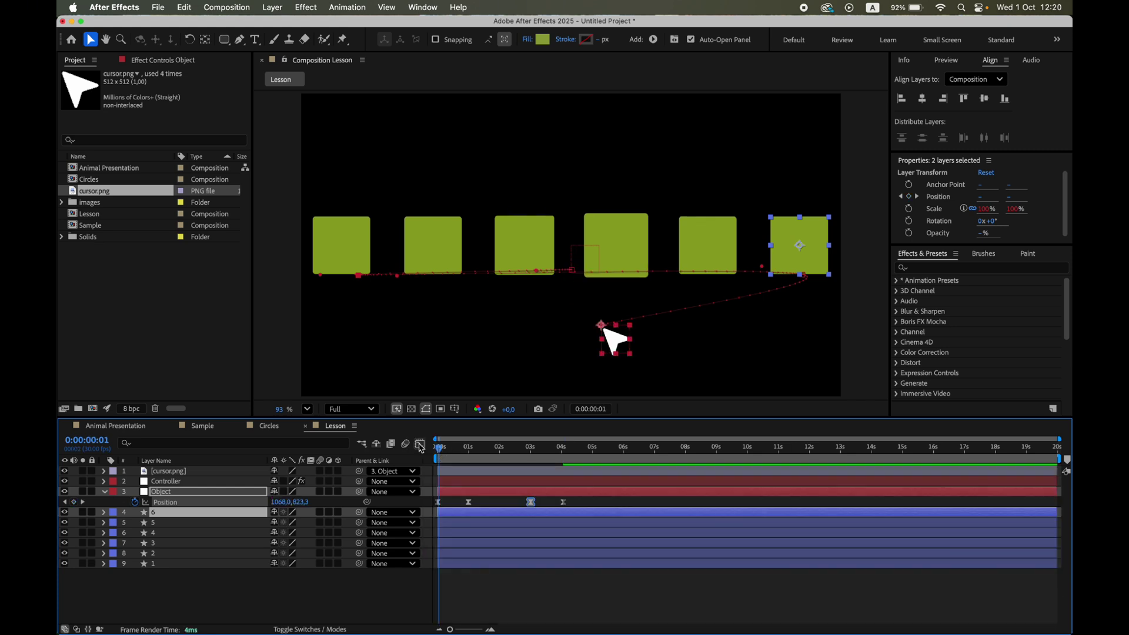
key("space")
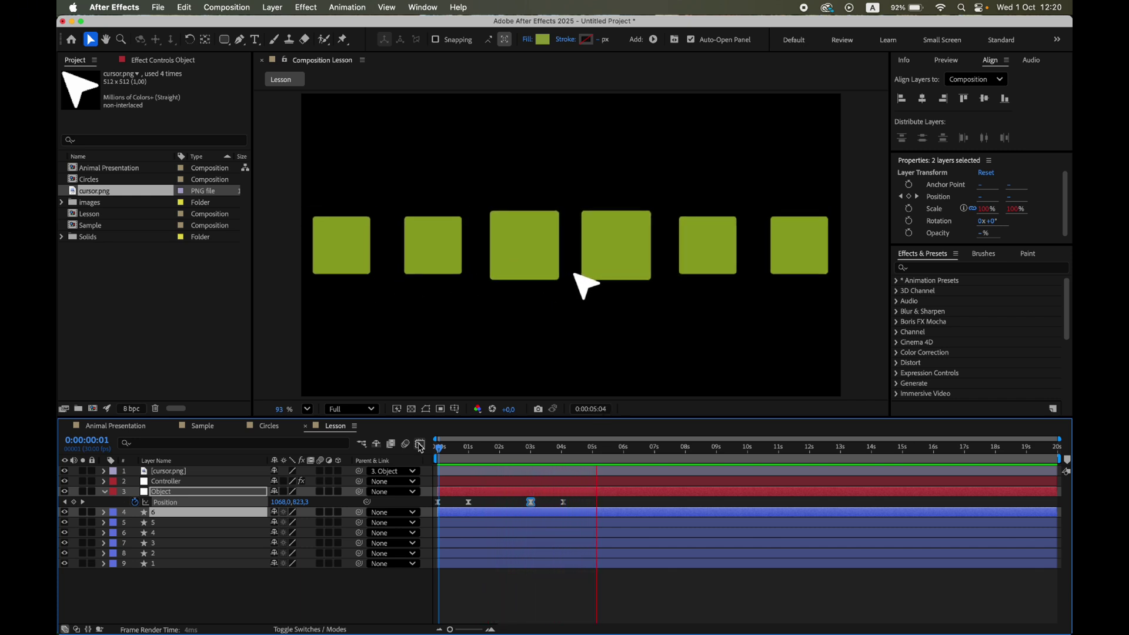
Set the Controller's Scale slider to 50 and preview the squares shrinking
key("space")
left_click(179, 483)
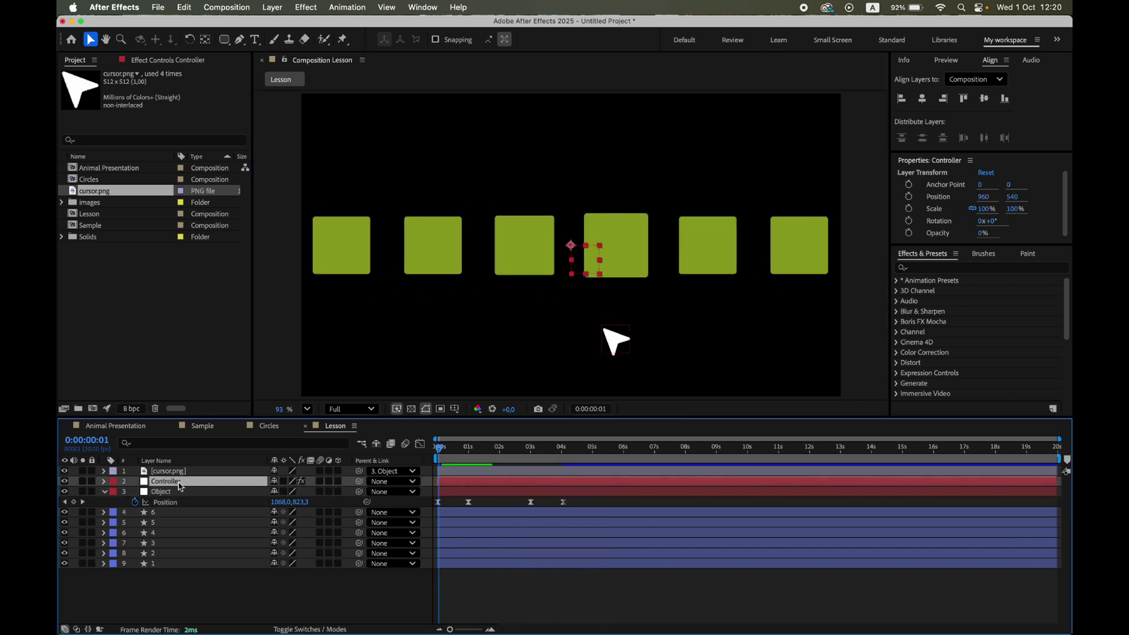
left_click(154, 60)
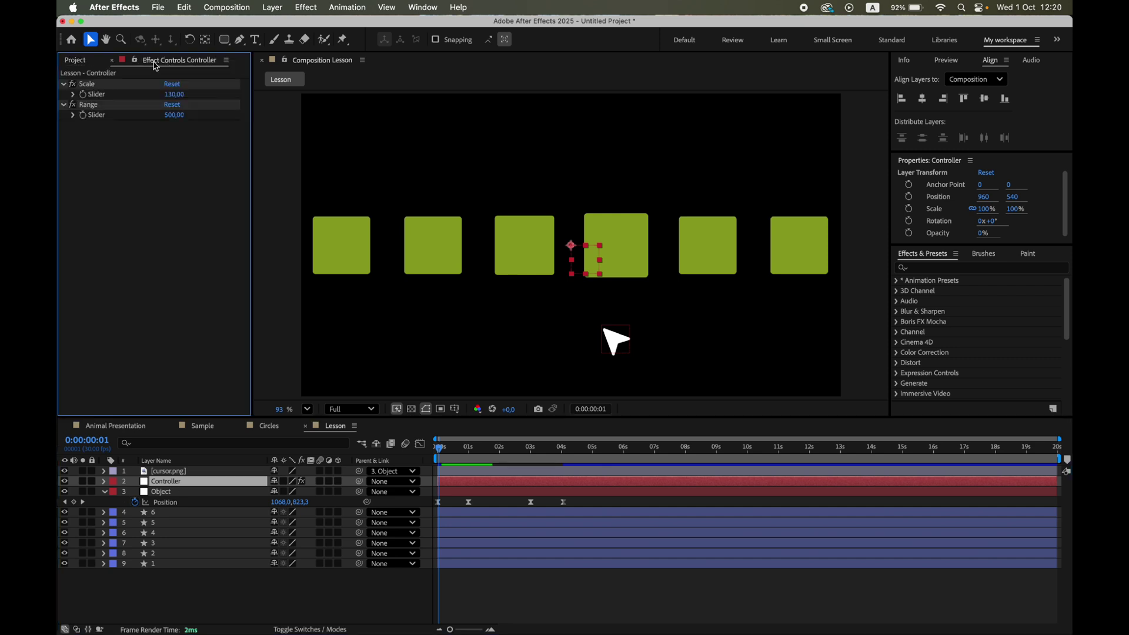
left_click(176, 95)
type("50")
key("Return")
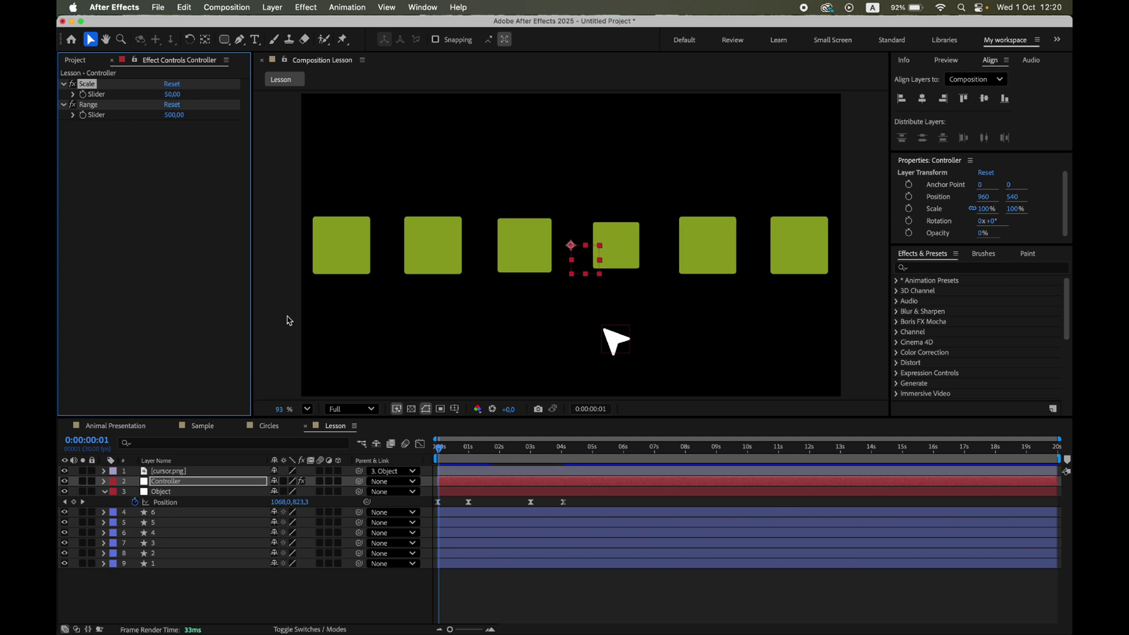
key("space")
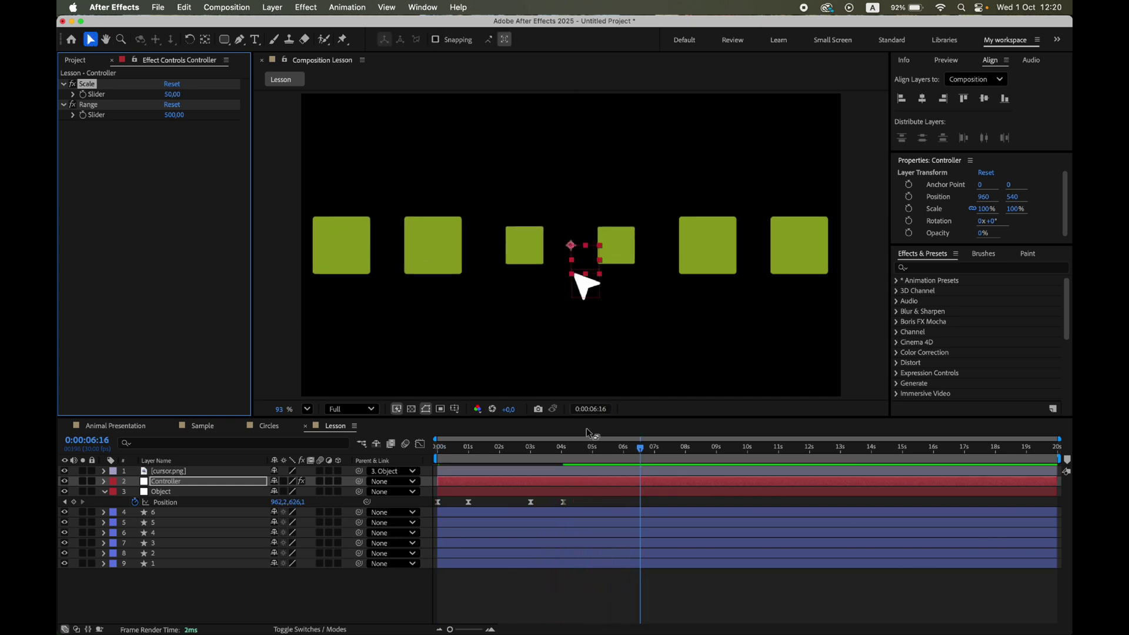
left_click(624, 449)
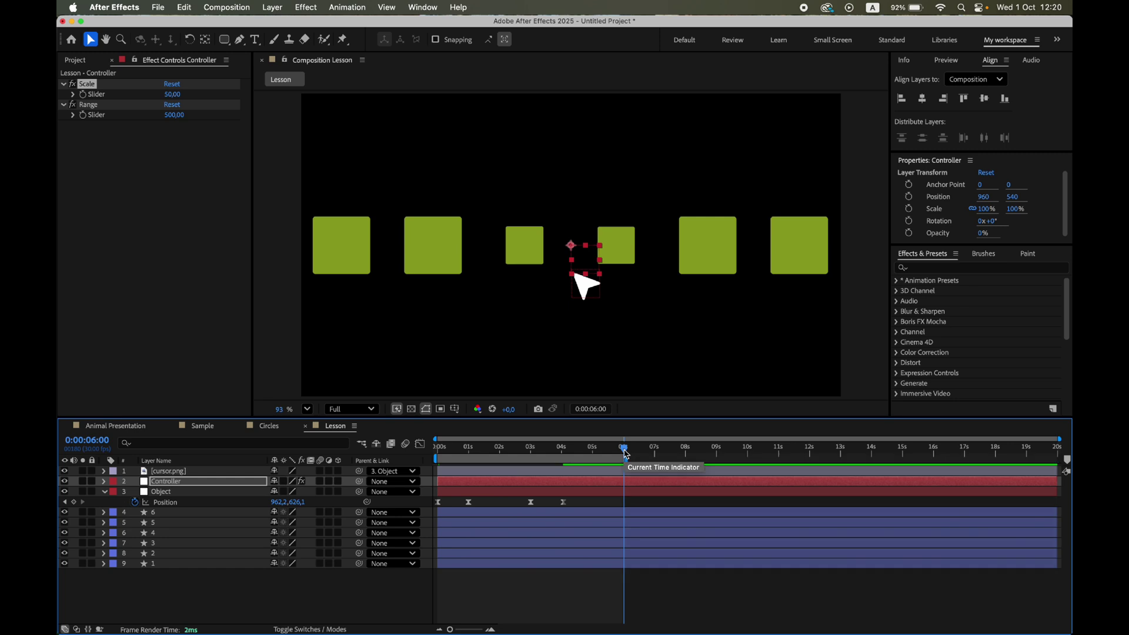
Try a Controller Range of 300 with a preview, then raise Range to 700
left_click(440, 453)
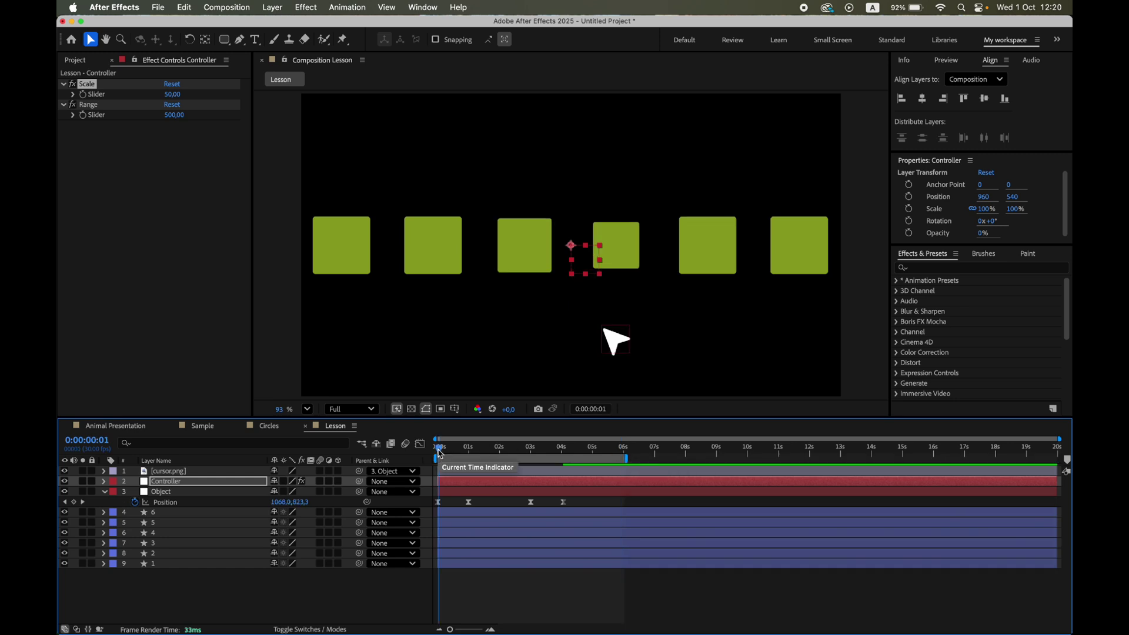
left_click(172, 115)
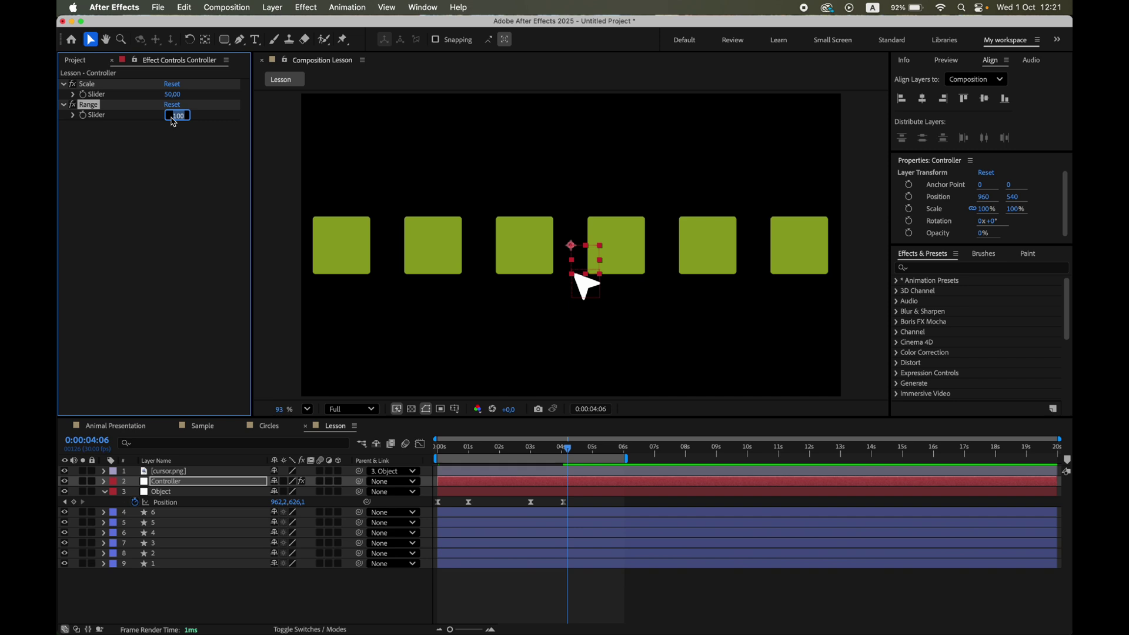
type("300")
key("Return")
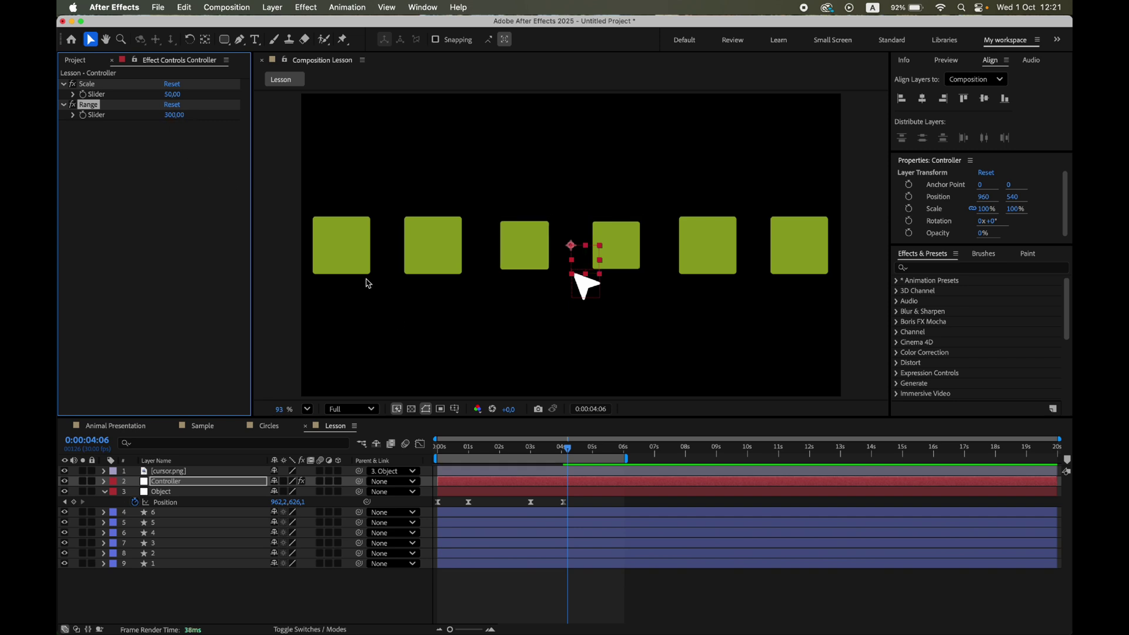
left_click(440, 453)
key("space")
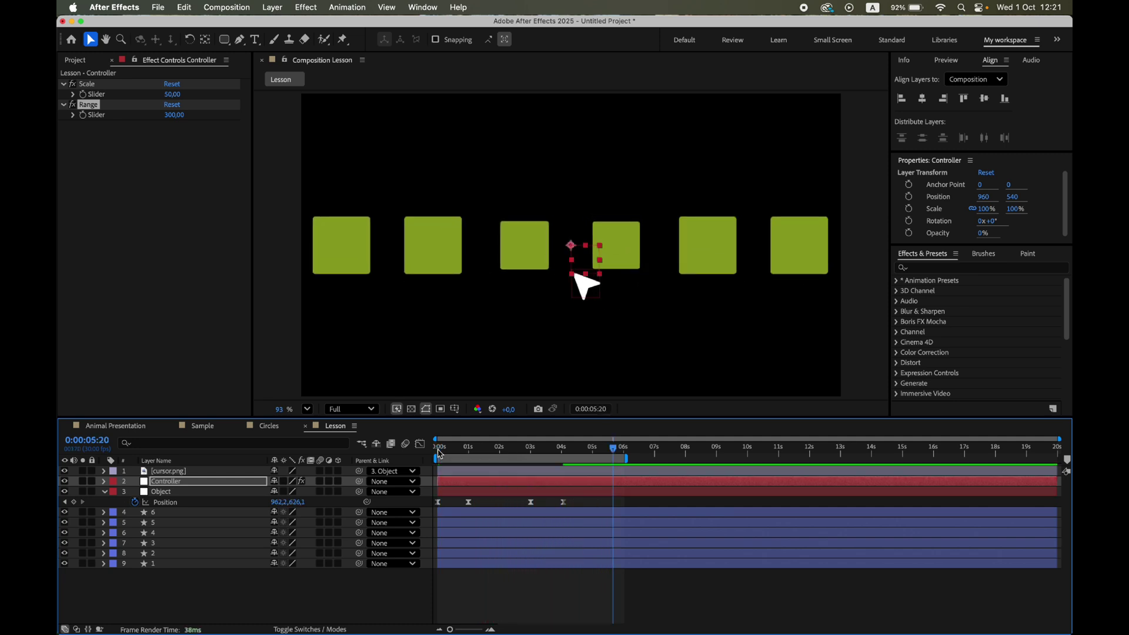
left_click(170, 115)
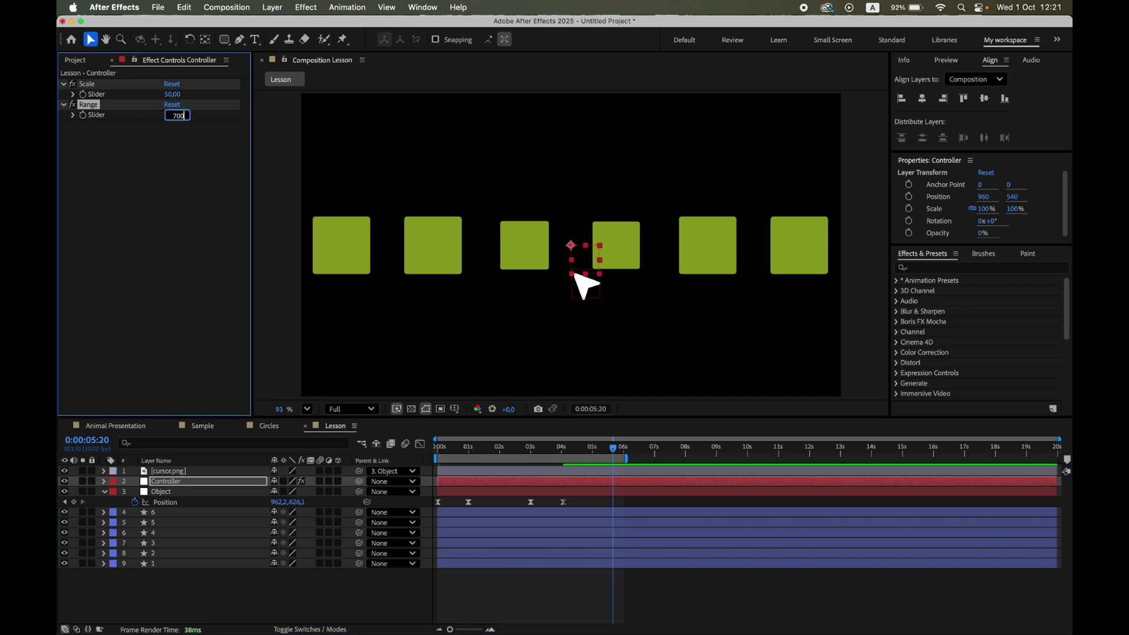
left_click(440, 454)
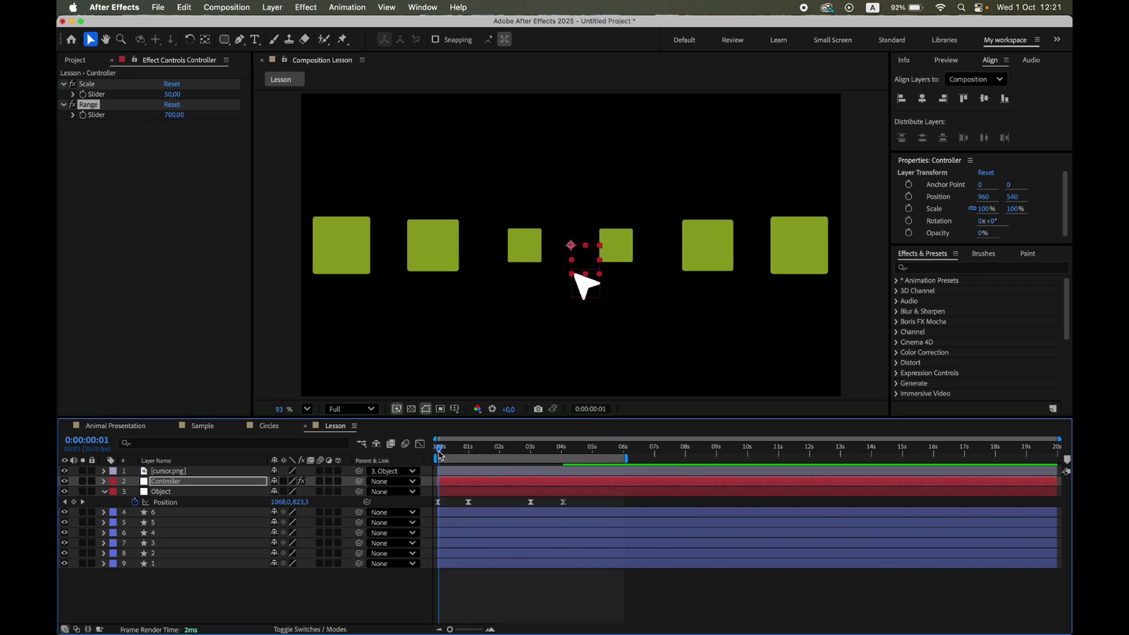